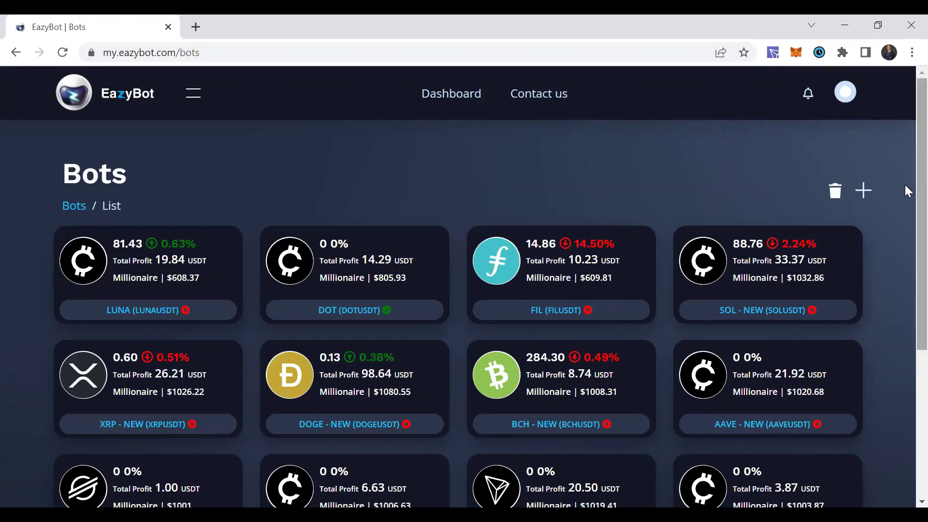
# - Review the list of existing trading bots, including their prices, total profits and coin pairs
pyautogui.scroll(-3, 907, 192)
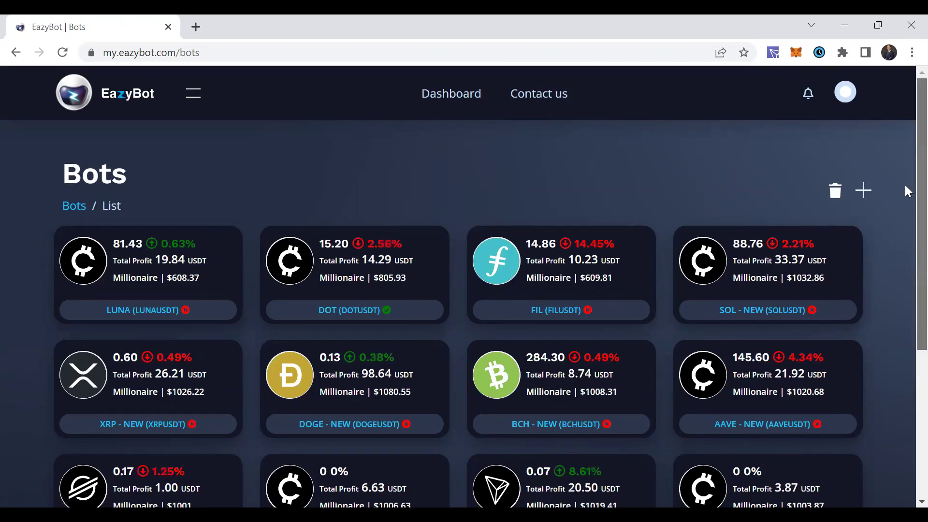
pyautogui.scroll(-4, 906, 252)
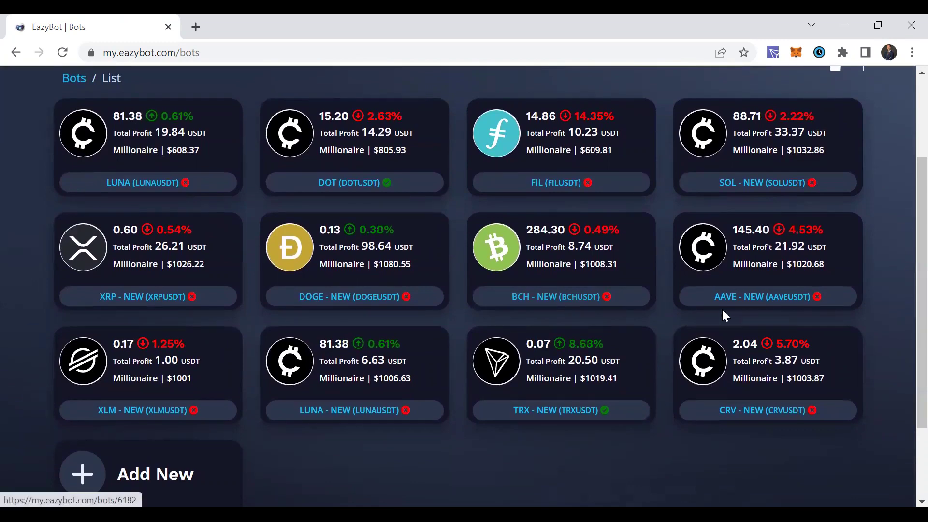
pyautogui.scroll(-2, 905, 338)
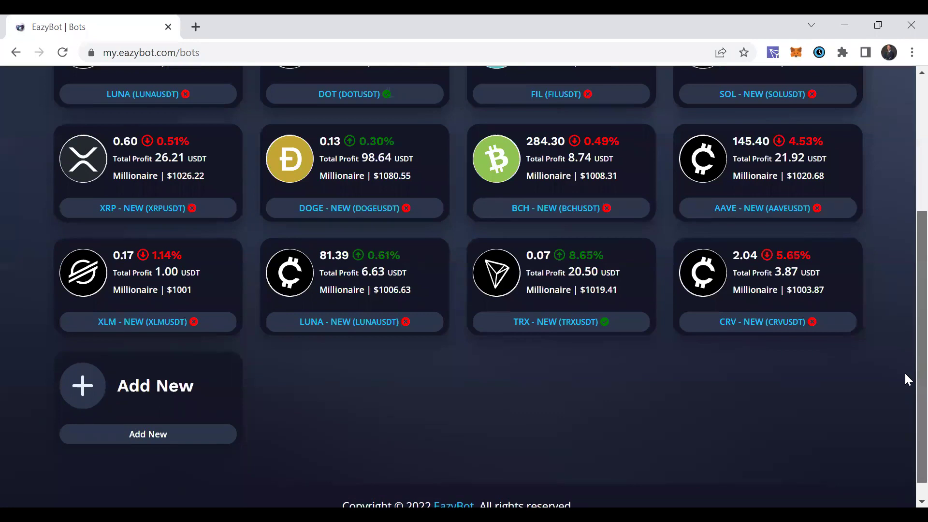
pyautogui.scroll(2, 906, 339)
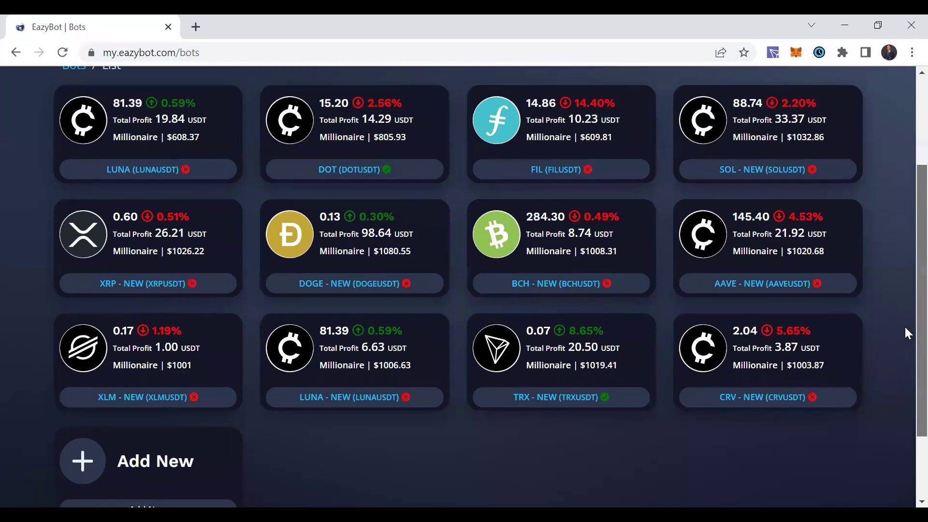
pyautogui.scroll(1, 906, 329)
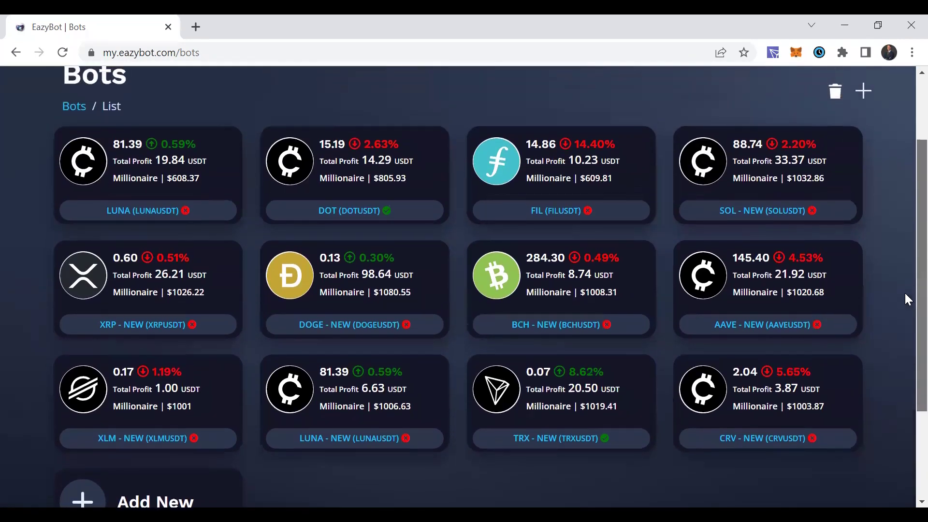
pyautogui.scroll(-1, 906, 304)
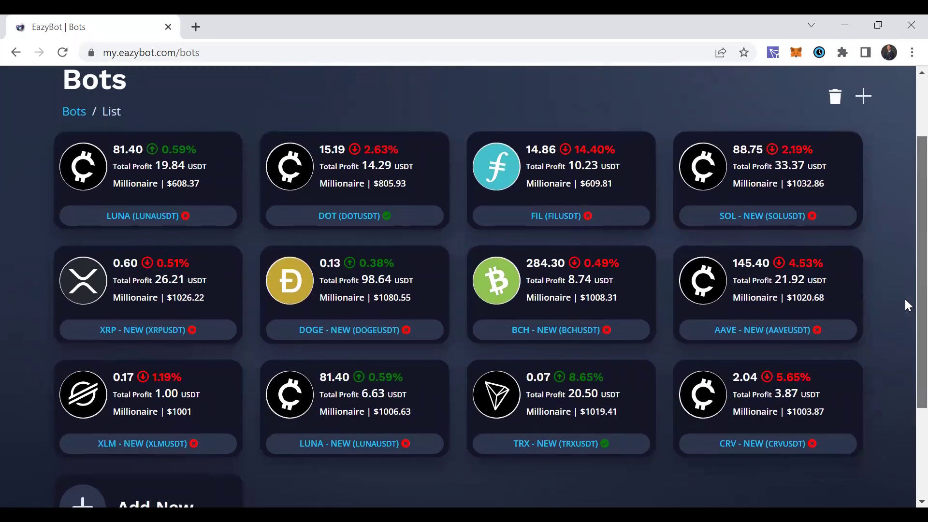
pyautogui.scroll(-1, 906, 300)
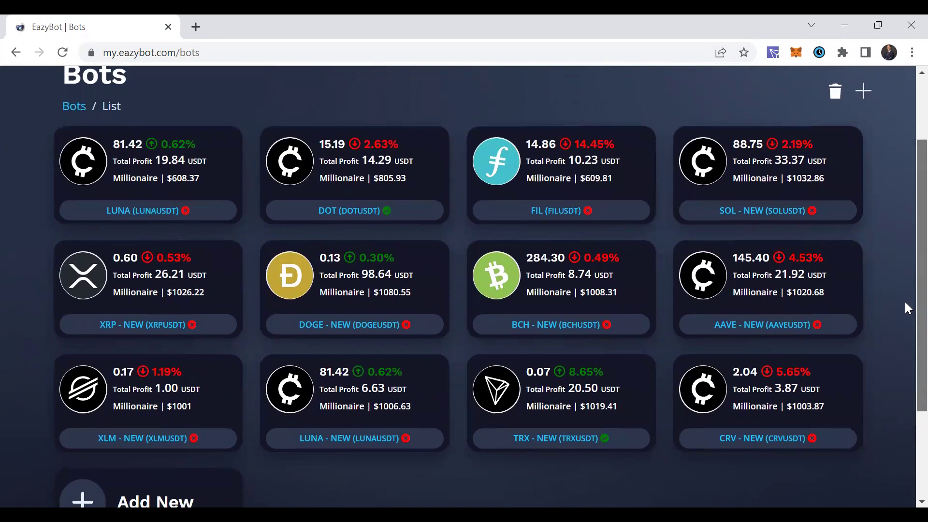
pyautogui.scroll(-1, 905, 301)
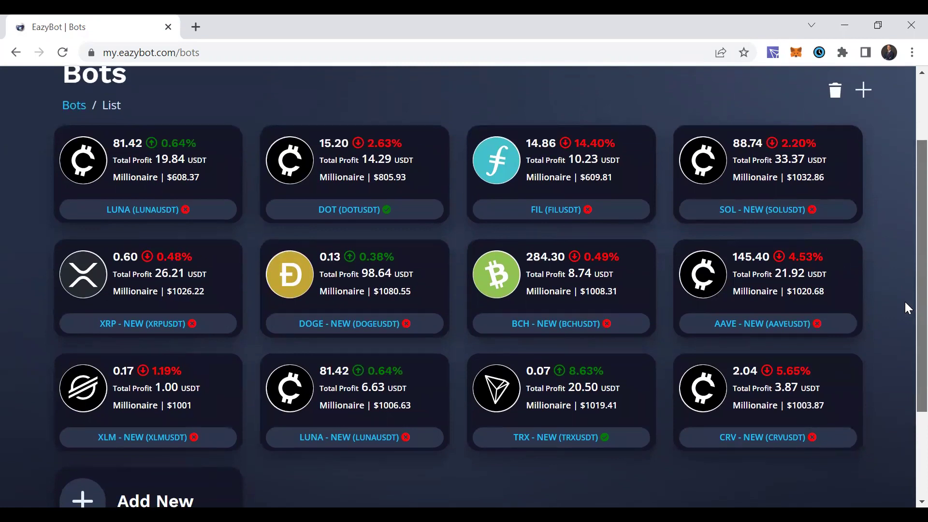
pyautogui.scroll(-1, 905, 301)
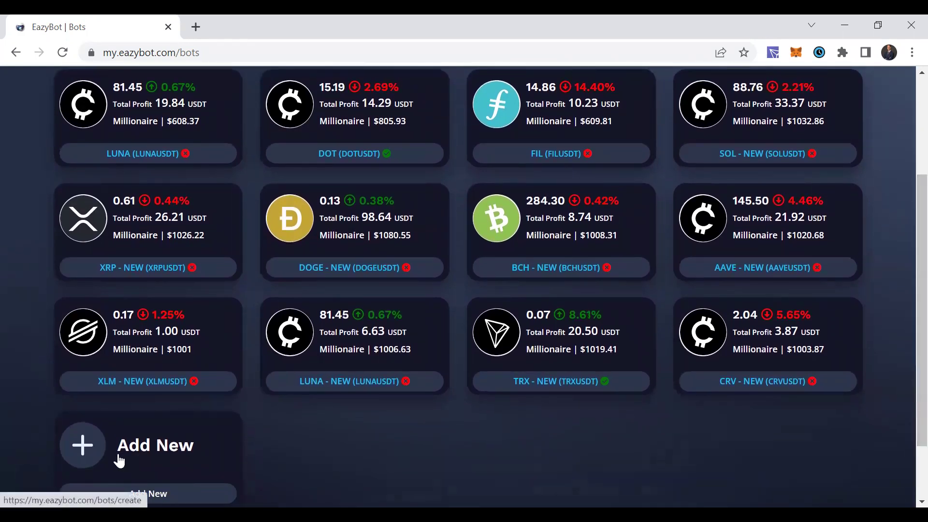
# - Open the form for adding a new bot from the end of the bots list
pyautogui.scroll(3, 905, 248)
pyautogui.scroll(-1, 905, 197)
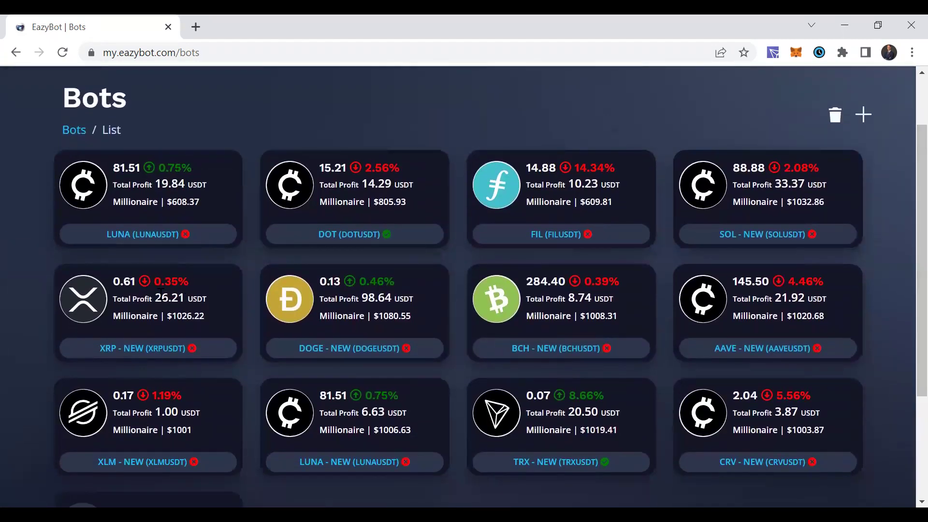
pyautogui.scroll(-2, 905, 271)
pyautogui.scroll(-1, 907, 306)
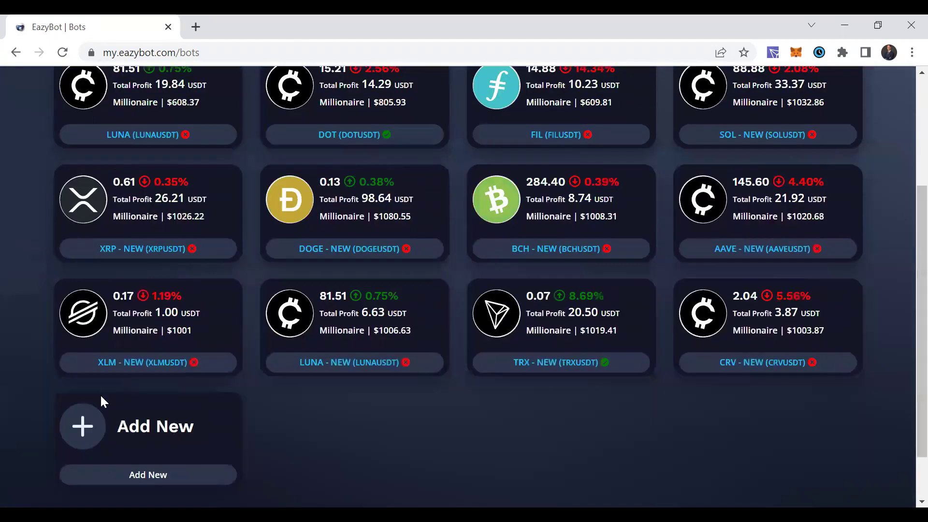
pyautogui.click(97, 431)
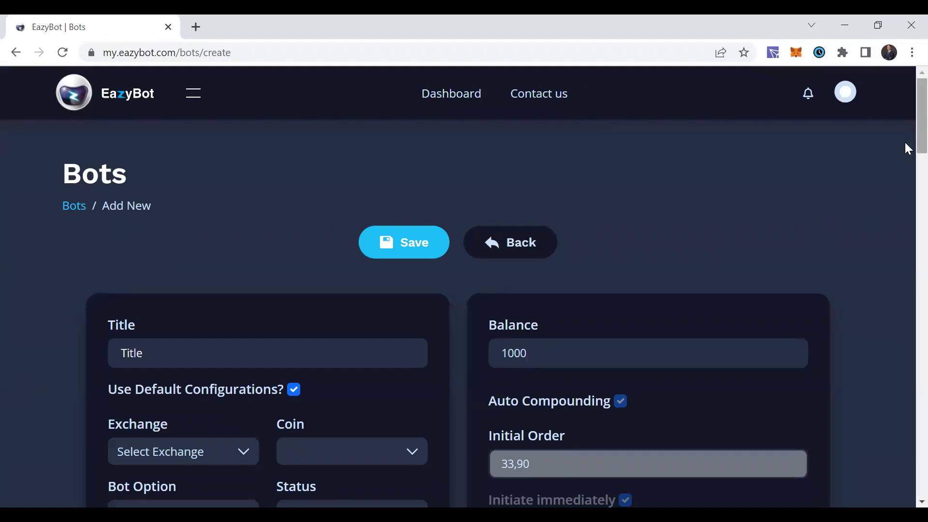
# - Choose Millionaire as the exchange for the new bot
pyautogui.scroll(-3, 905, 145)
pyautogui.click(110, 223)
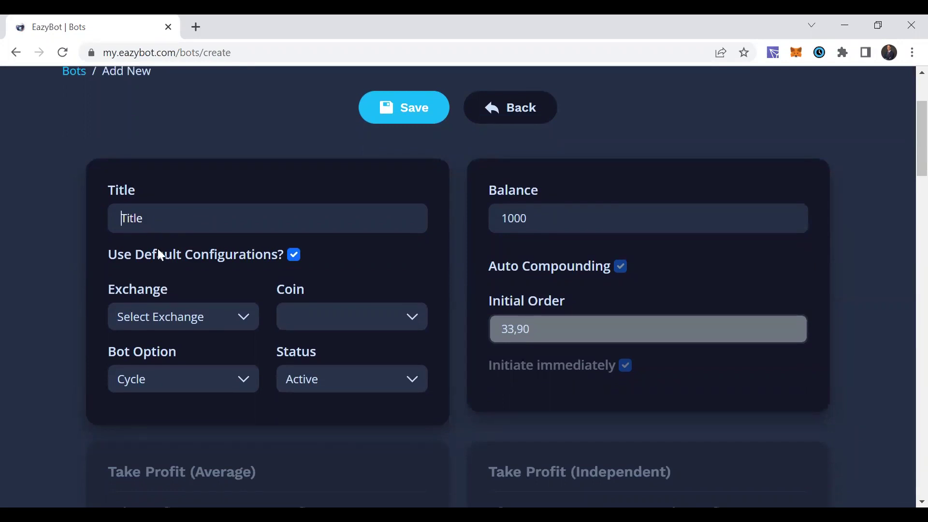
pyautogui.click(202, 321)
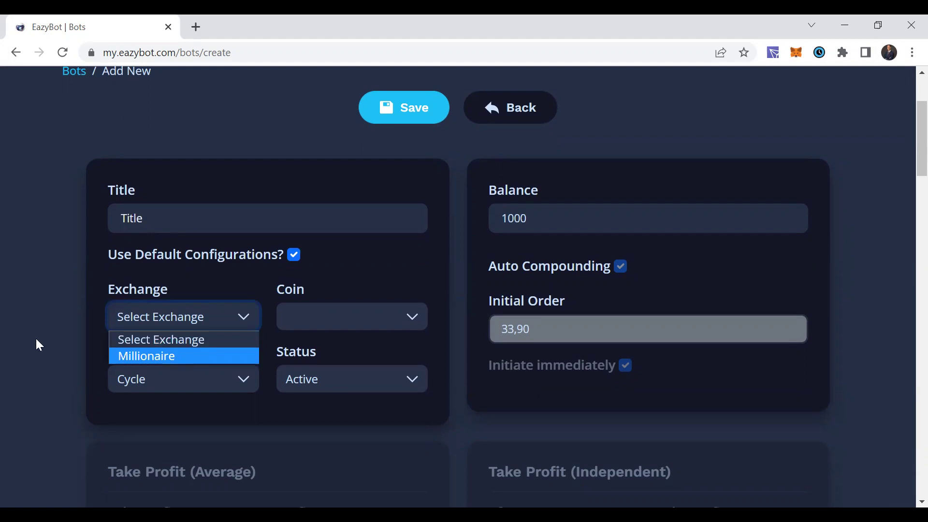
pyautogui.click(341, 325)
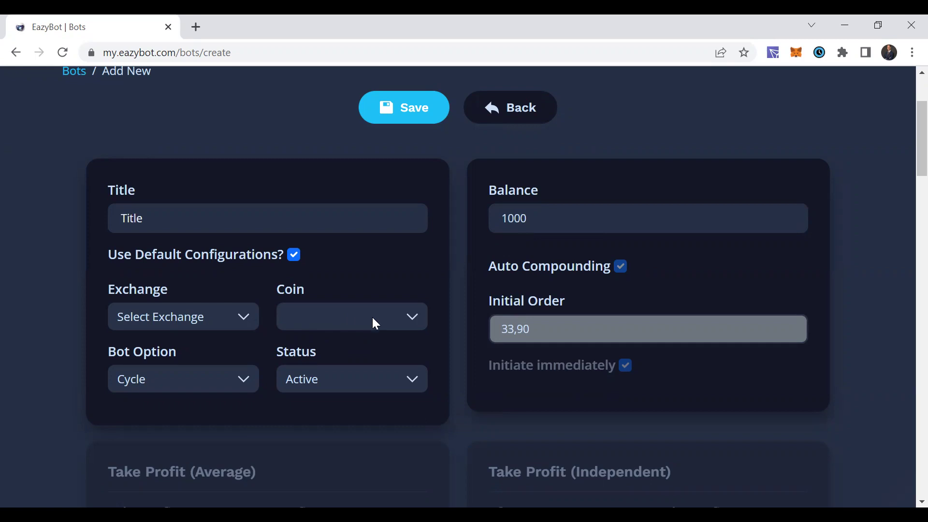
pyautogui.click(219, 328)
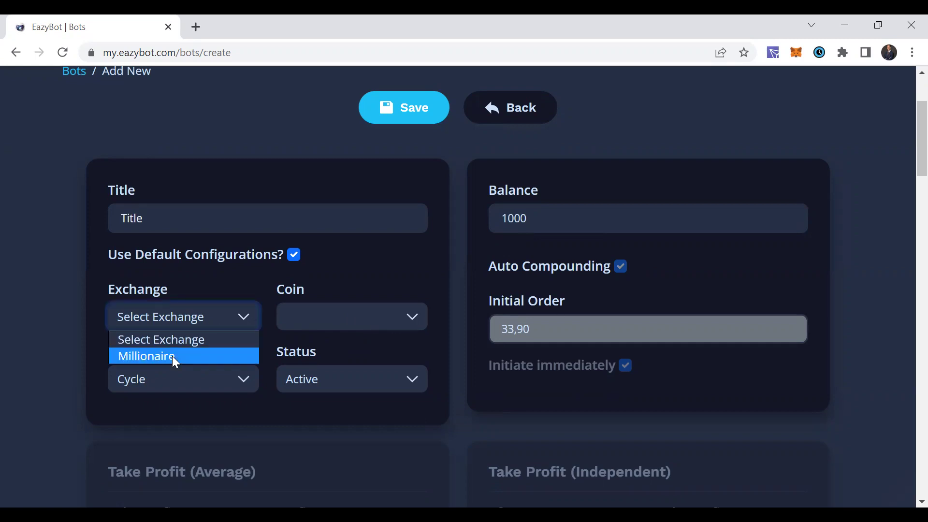
pyautogui.click(172, 357)
# - Look through the USDT coin pairs available for the new bot without choosing one
pyautogui.click(352, 314)
pyautogui.moveTo(424, 227); pyautogui.dragTo(429, 152)
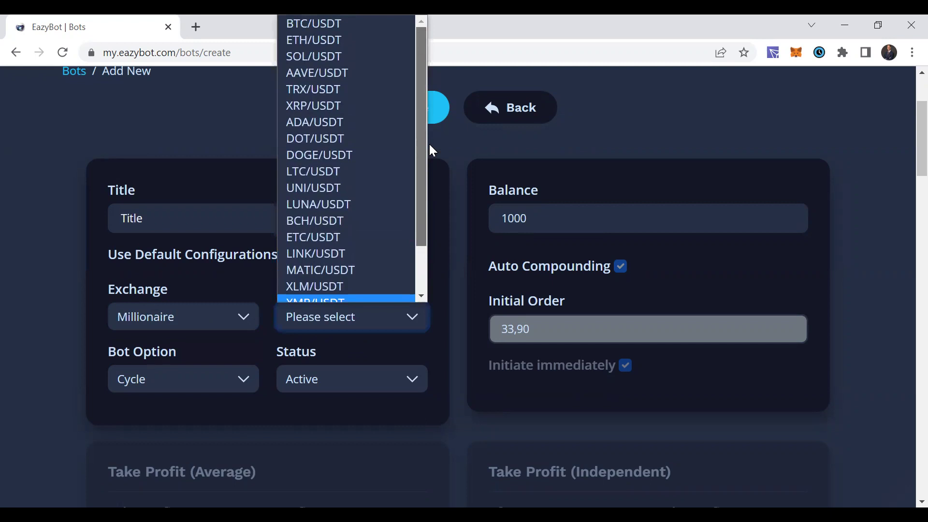
pyautogui.moveTo(425, 169); pyautogui.dragTo(391, 235)
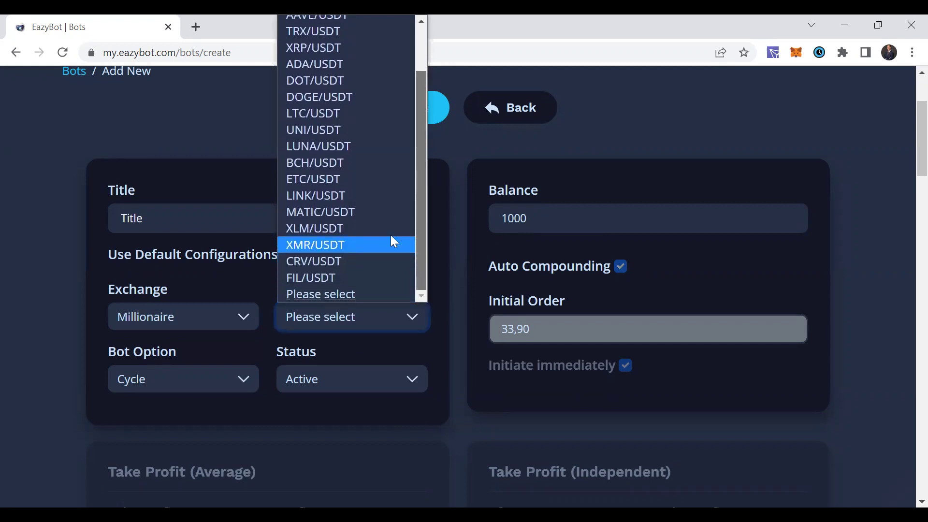
pyautogui.click(508, 246)
# - Set the new bot's balance to 600
pyautogui.moveTo(524, 220); pyautogui.dragTo(493, 227)
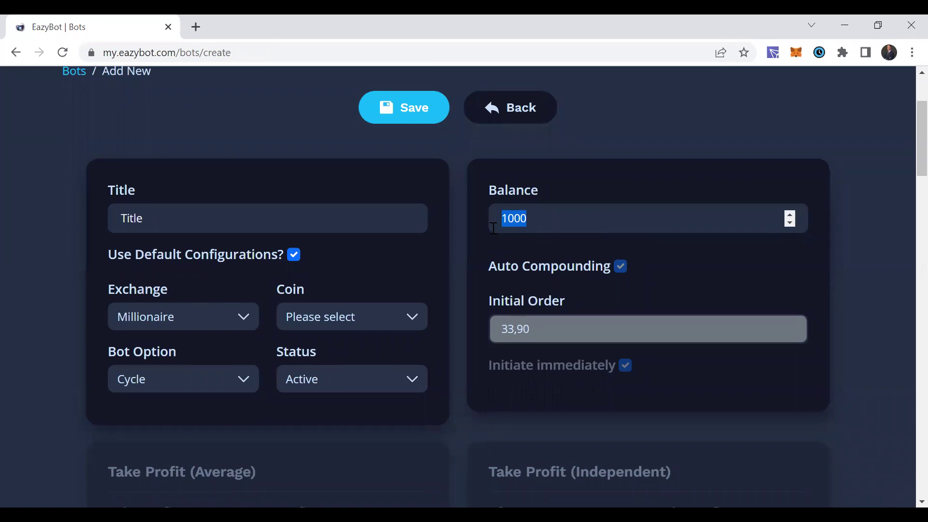
pyautogui.write('600')
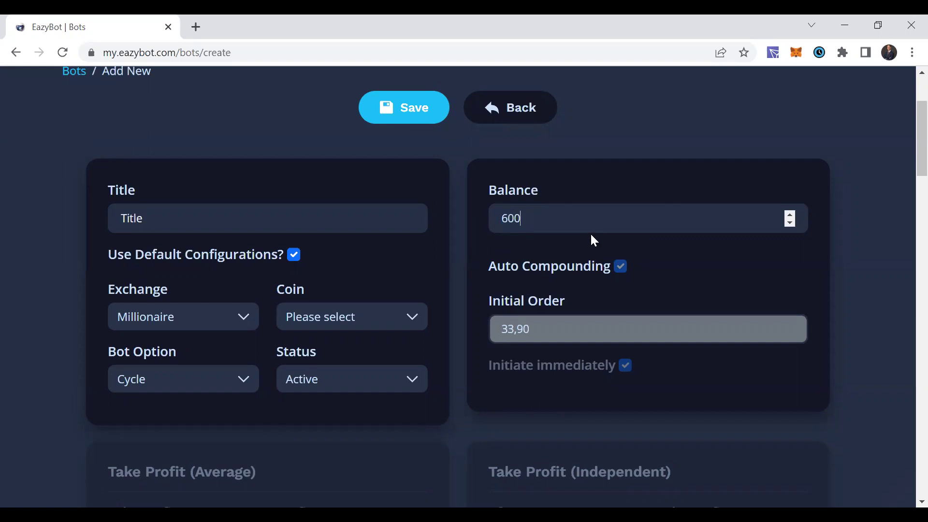
pyautogui.scroll(-2, 905, 160)
# - Set the new bot's balance to 100
pyautogui.scroll(3, 905, 182)
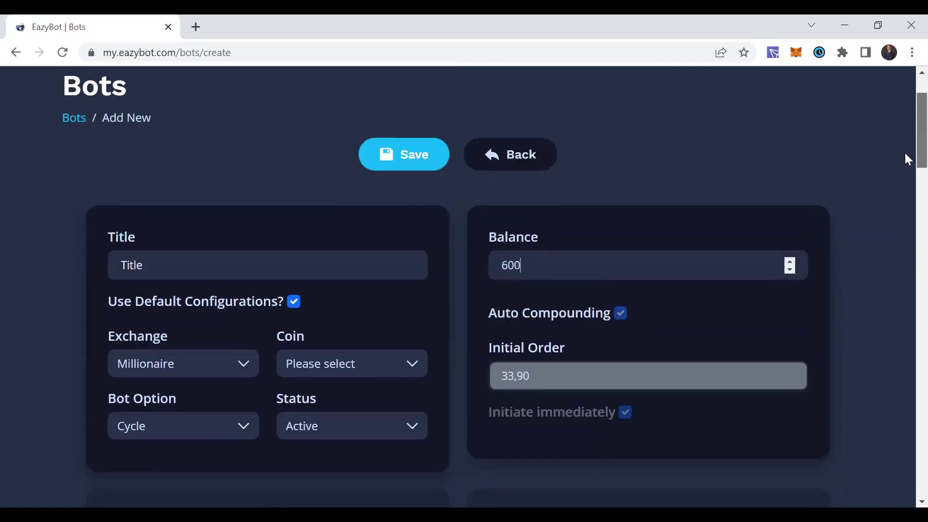
pyautogui.doubleClick(490, 266)
pyautogui.write('100')
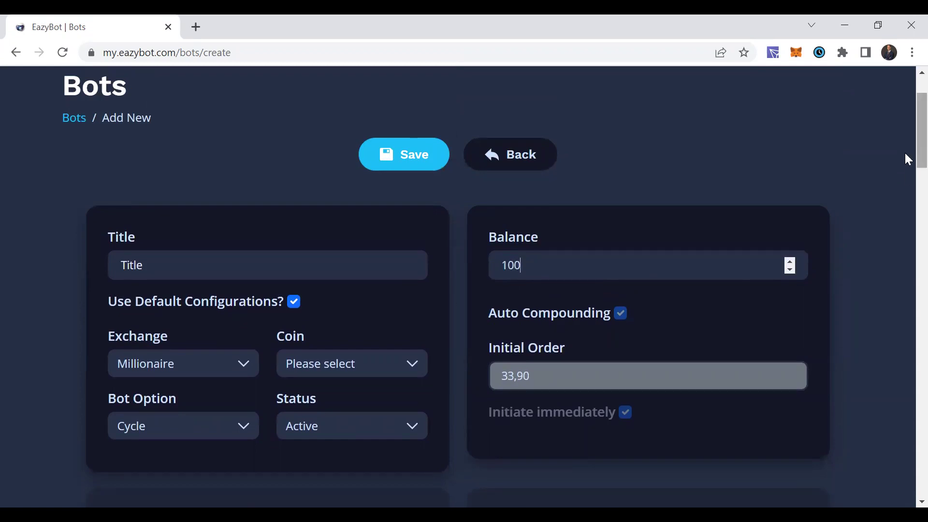
# - Examine the default take-profit settings and the whole Covers table of the new bot
pyautogui.scroll(-1, 907, 162)
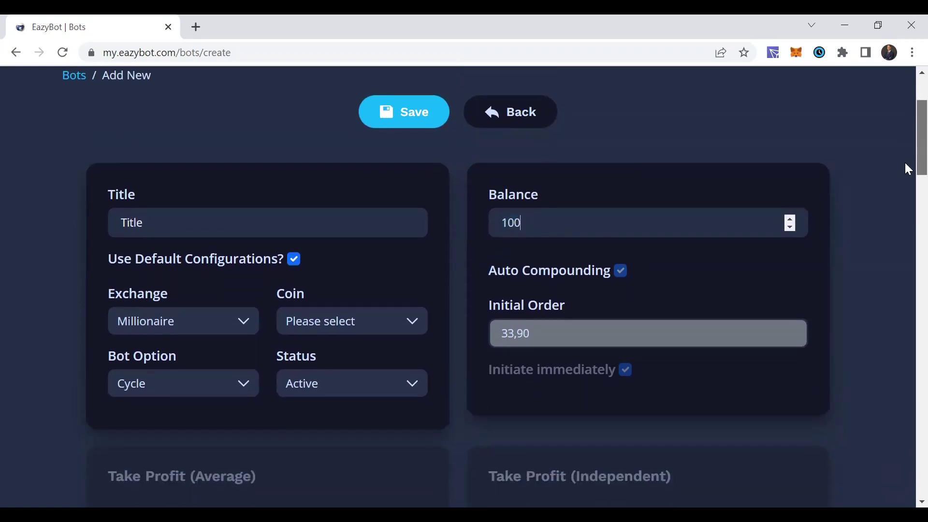
pyautogui.scroll(-4, 907, 167)
pyautogui.scroll(-8, 907, 228)
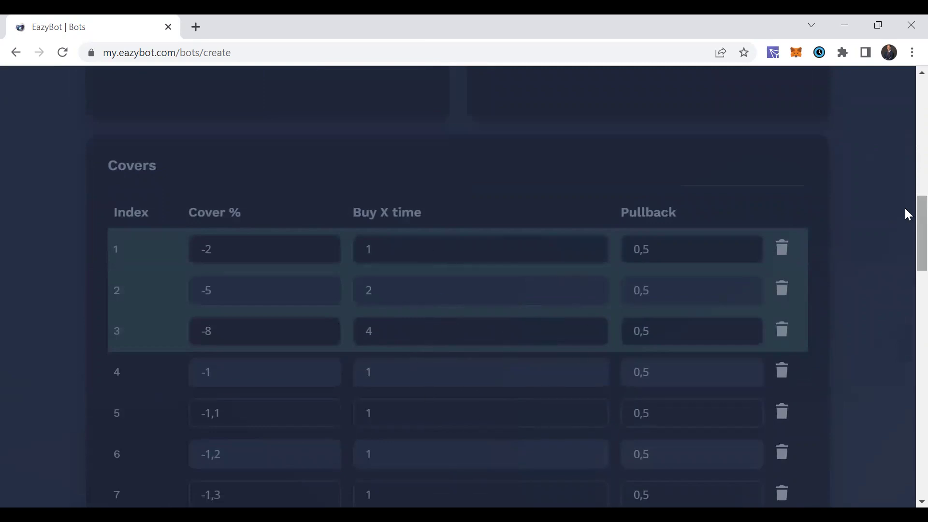
pyautogui.scroll(7, 906, 214)
pyautogui.scroll(-8, 905, 155)
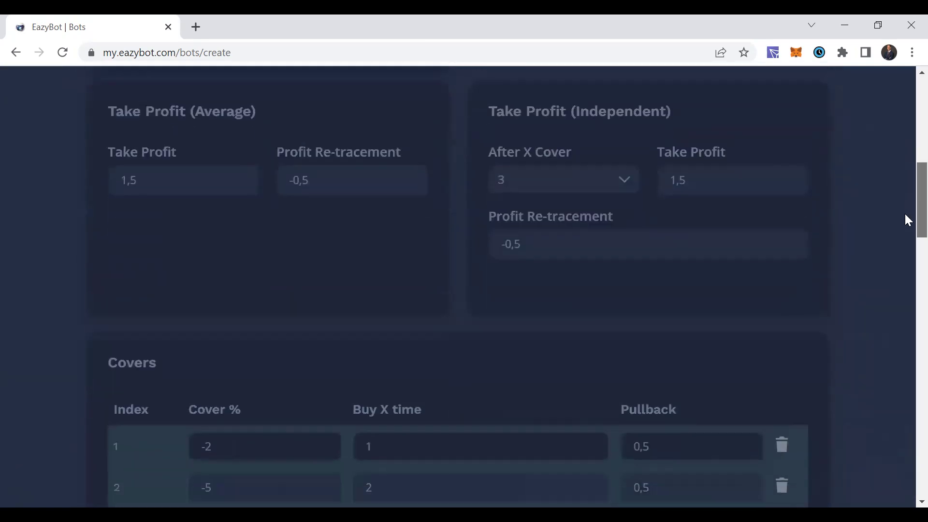
pyautogui.scroll(-5, 906, 251)
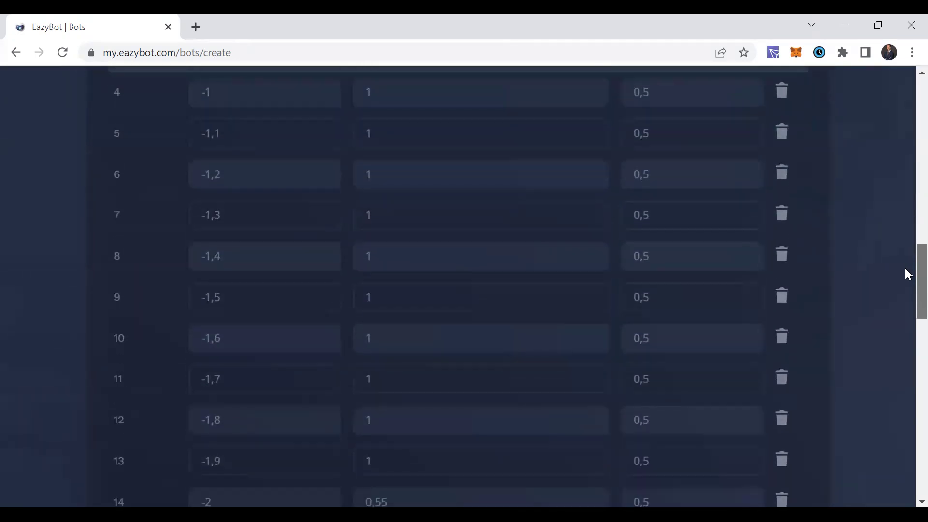
pyautogui.scroll(-10, 907, 295)
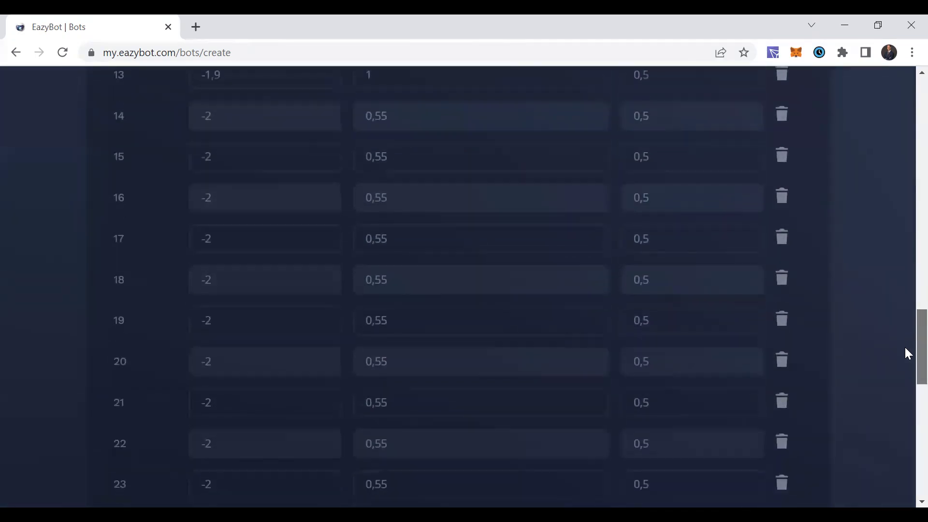
pyautogui.scroll(-10, 907, 372)
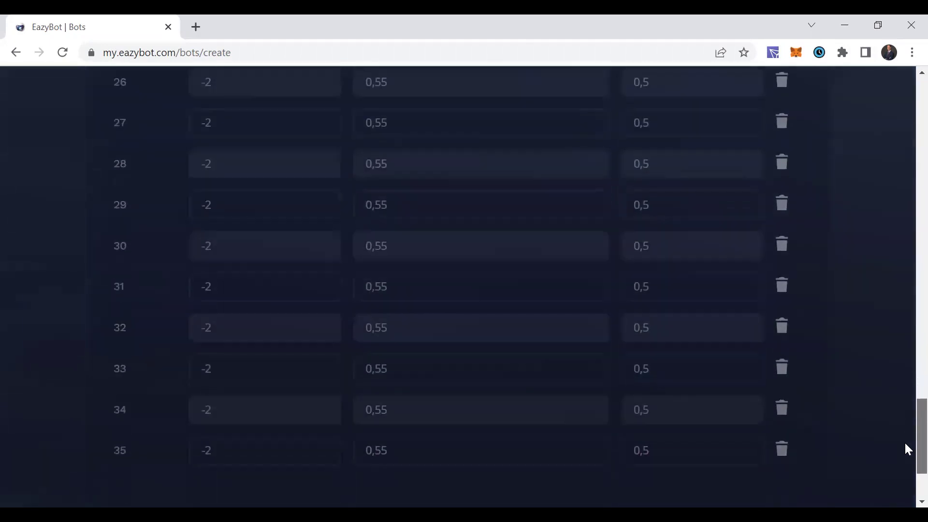
pyautogui.scroll(20, 907, 450)
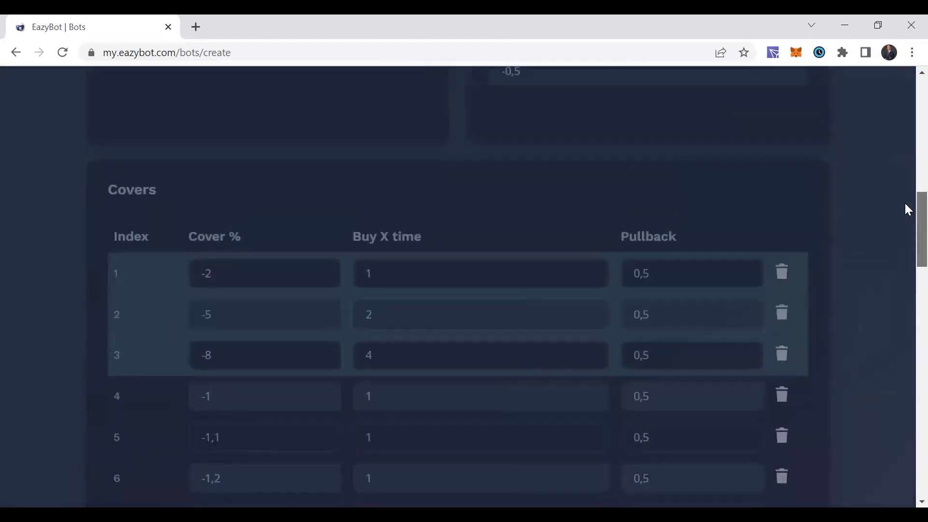
pyautogui.scroll(8, 906, 159)
# - Compare the Balance field with the default take-profit values and the first rows of the Covers table
pyautogui.click(542, 227)
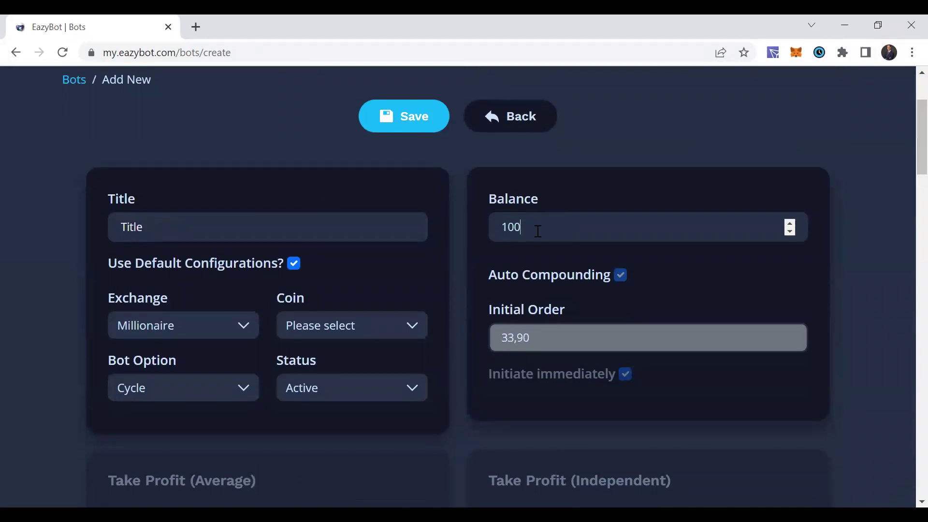
pyautogui.scroll(-1, 907, 159)
pyautogui.scroll(-2, 907, 158)
pyautogui.scroll(2, 905, 159)
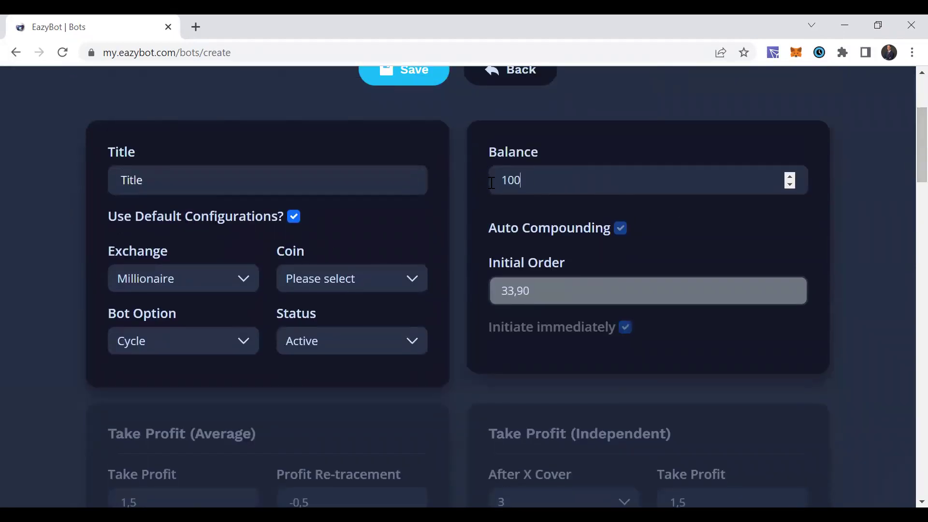
pyautogui.scroll(-1, 908, 178)
pyautogui.scroll(-9, 908, 178)
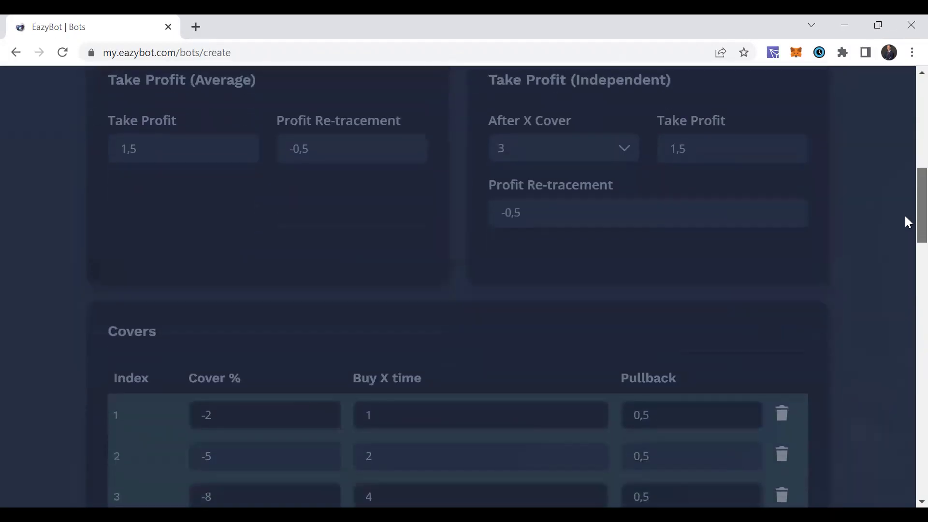
pyautogui.scroll(-1, 906, 237)
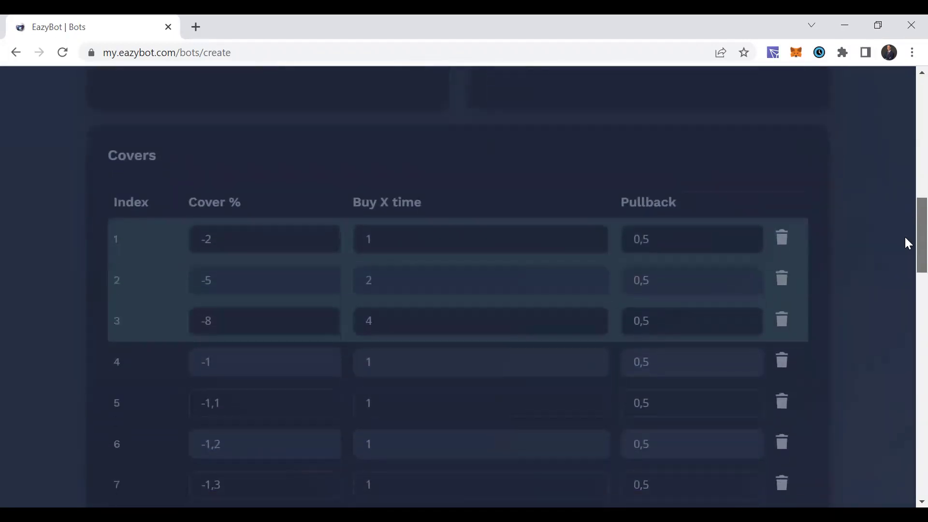
pyautogui.scroll(-1, 906, 244)
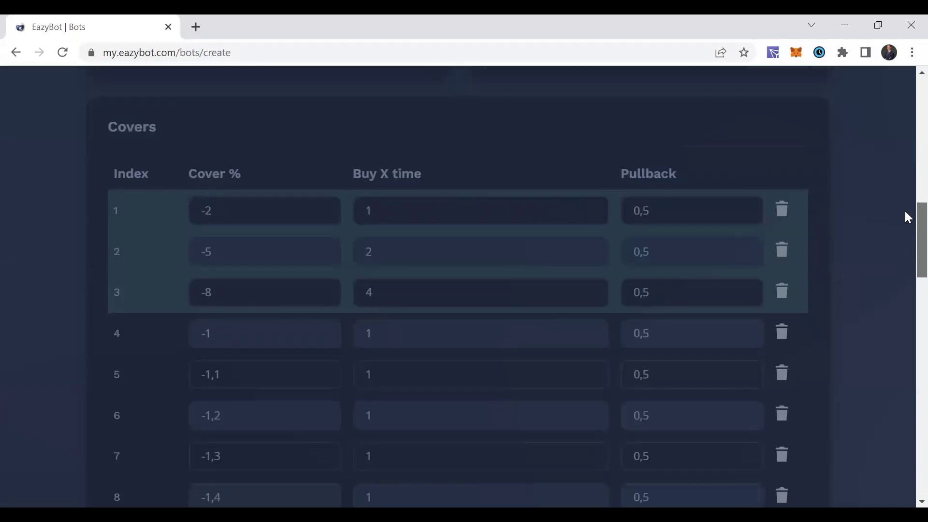
pyautogui.scroll(11, 908, 232)
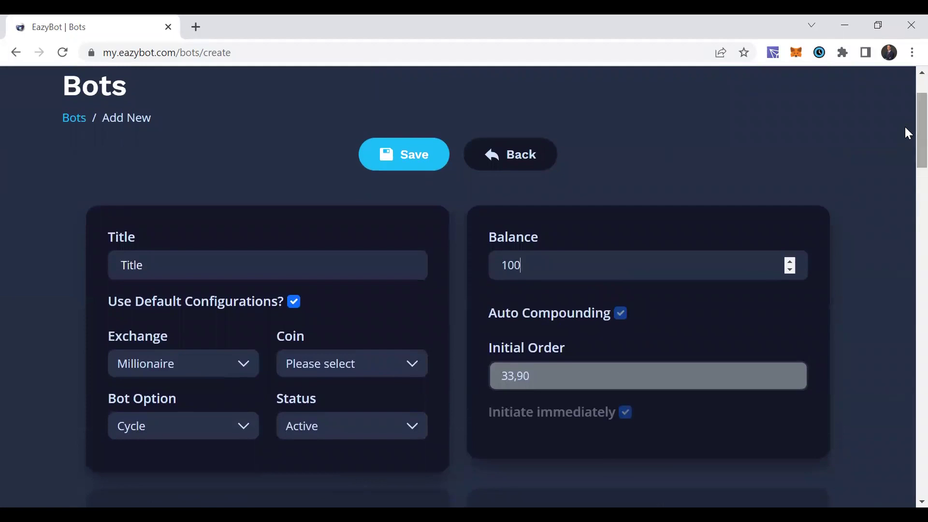
# - Leave the new bot form and open the Affiliate Center page
pyautogui.scroll(-11, 905, 133)
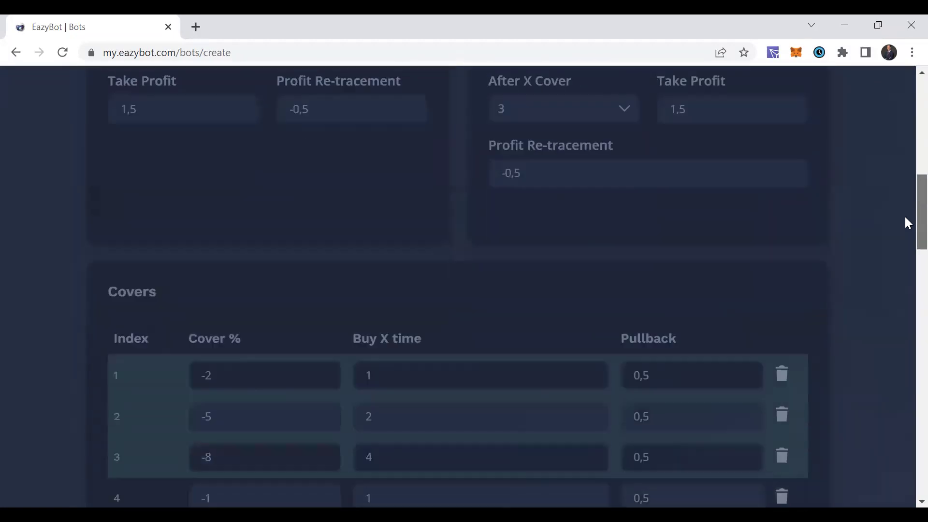
pyautogui.scroll(11, 906, 189)
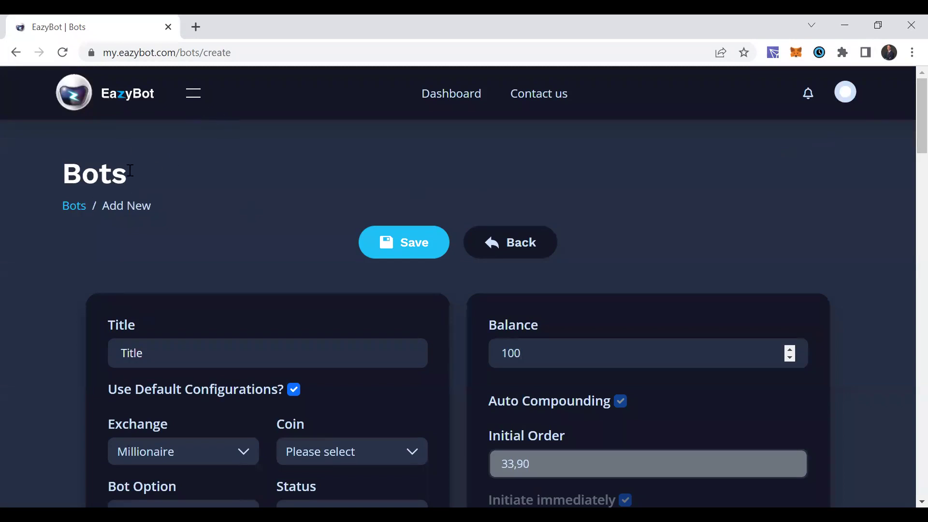
pyautogui.click(193, 97)
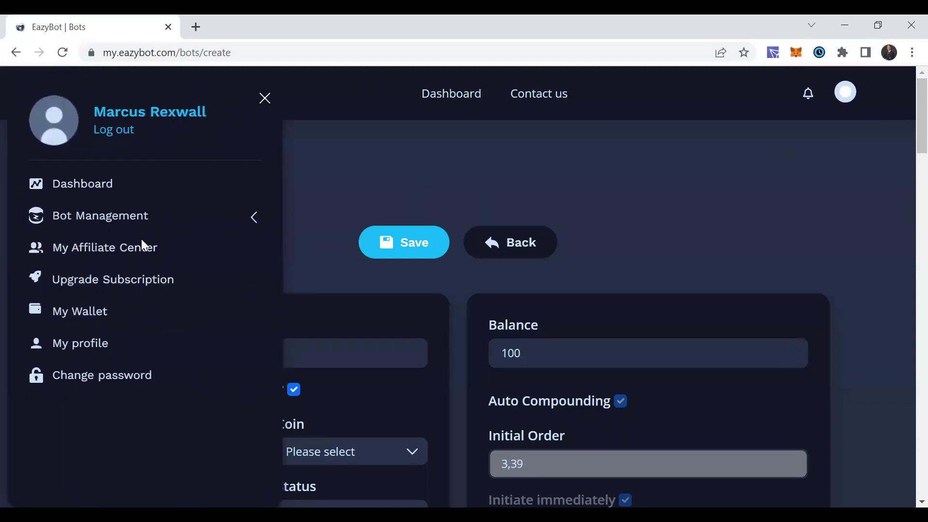
pyautogui.click(134, 250)
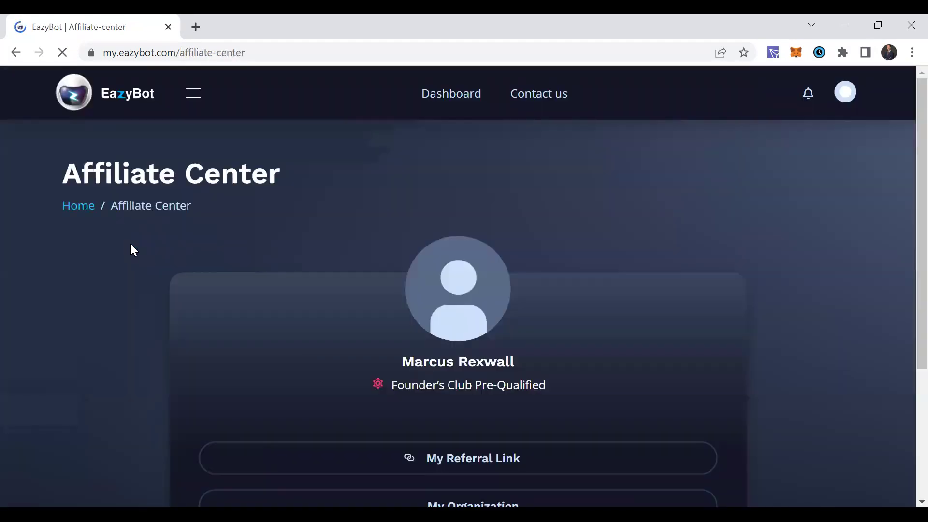
# - Check the membership status in the Affiliate Center profile card and open the My Organization page
pyautogui.scroll(-1, 906, 169)
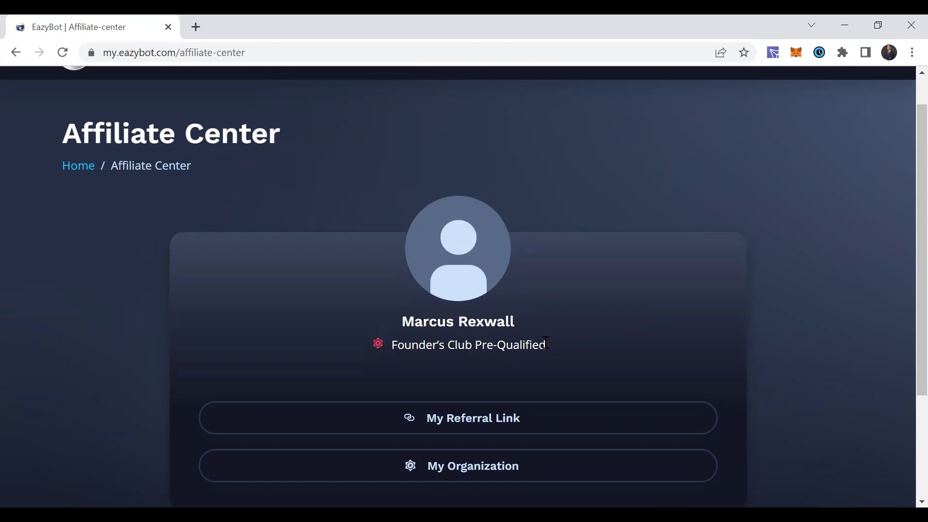
pyautogui.moveTo(573, 340); pyautogui.dragTo(364, 358)
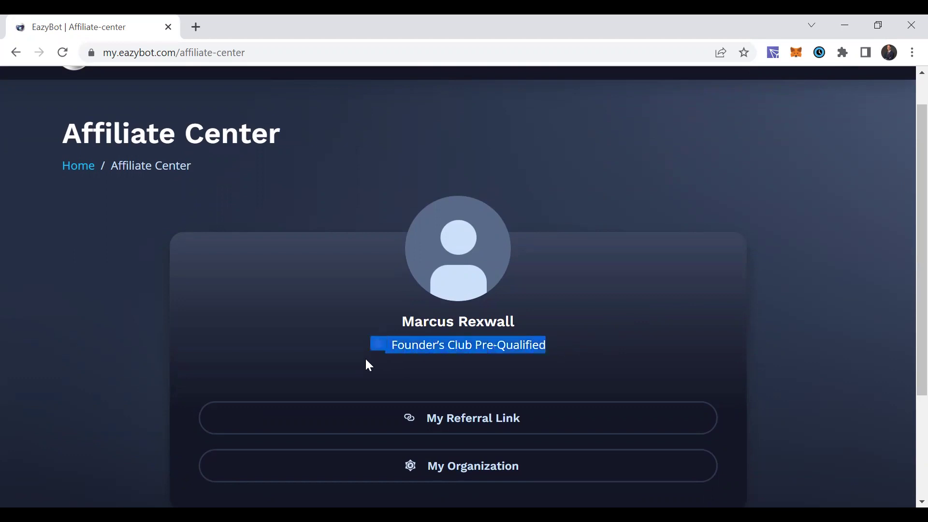
pyautogui.click(364, 357)
pyautogui.scroll(-1, 905, 247)
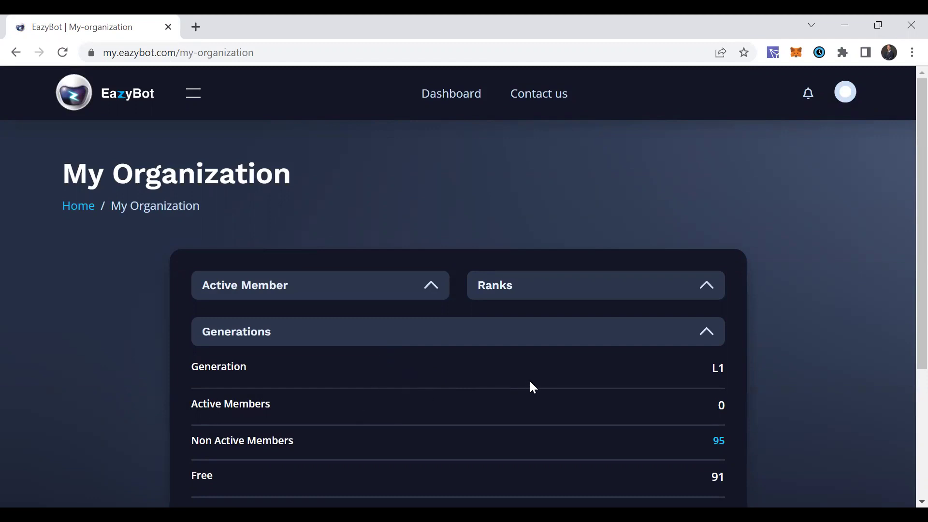
# - Examine the L1 generation breakdown, including the Free, Advanced and VIP member counts
pyautogui.scroll(-2, 905, 217)
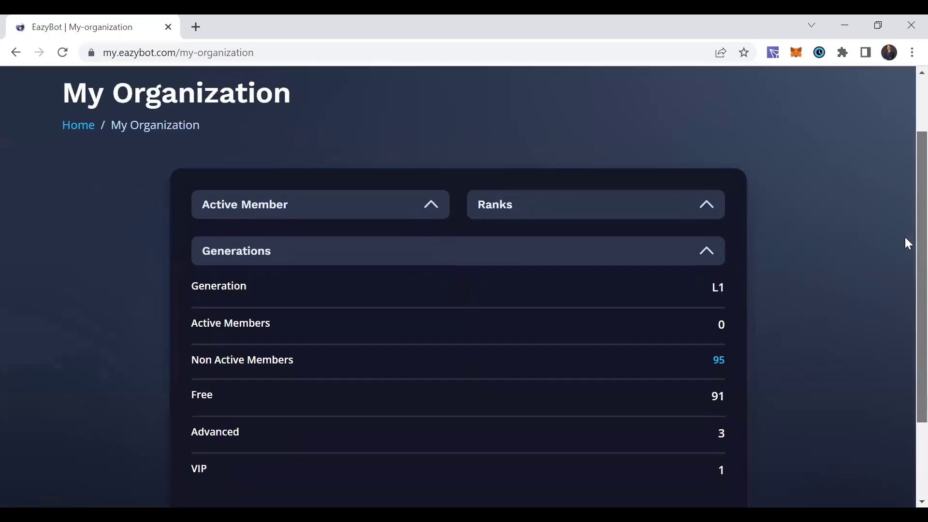
pyautogui.scroll(-2, 905, 246)
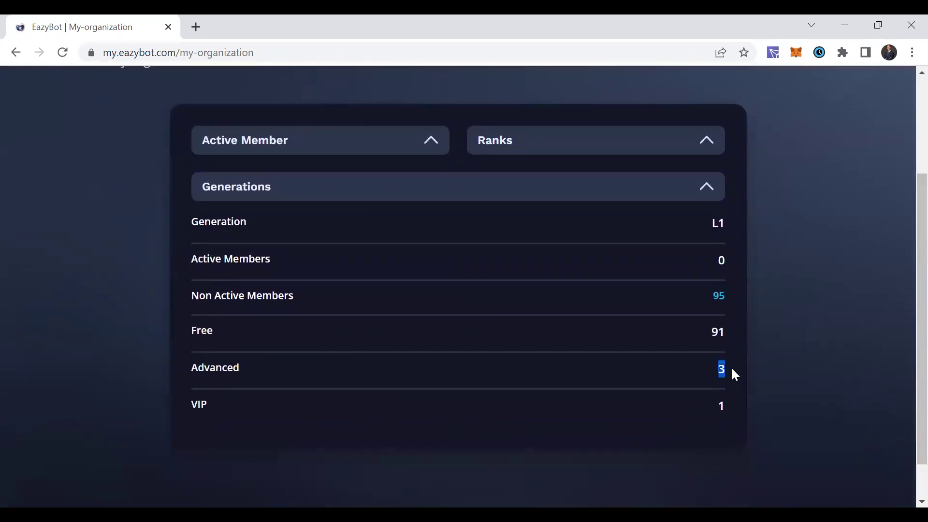
pyautogui.click(709, 333)
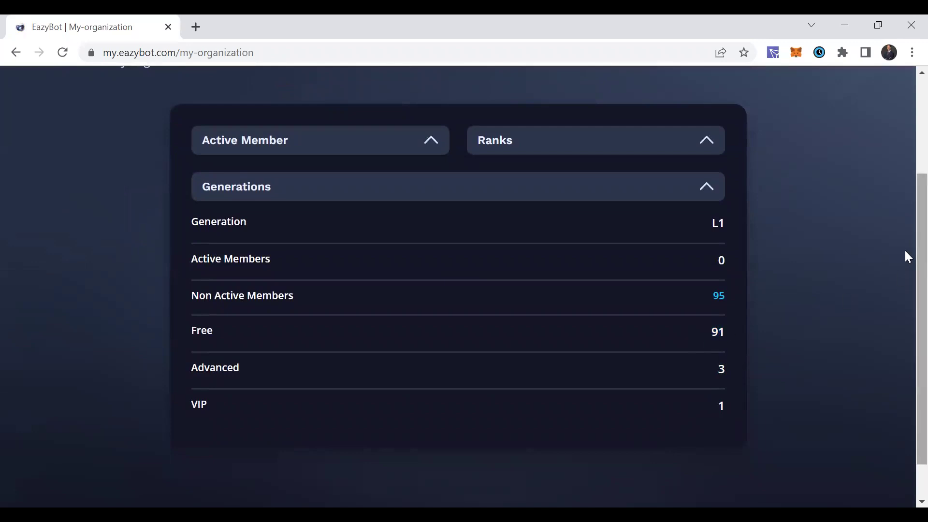
pyautogui.scroll(1, 905, 242)
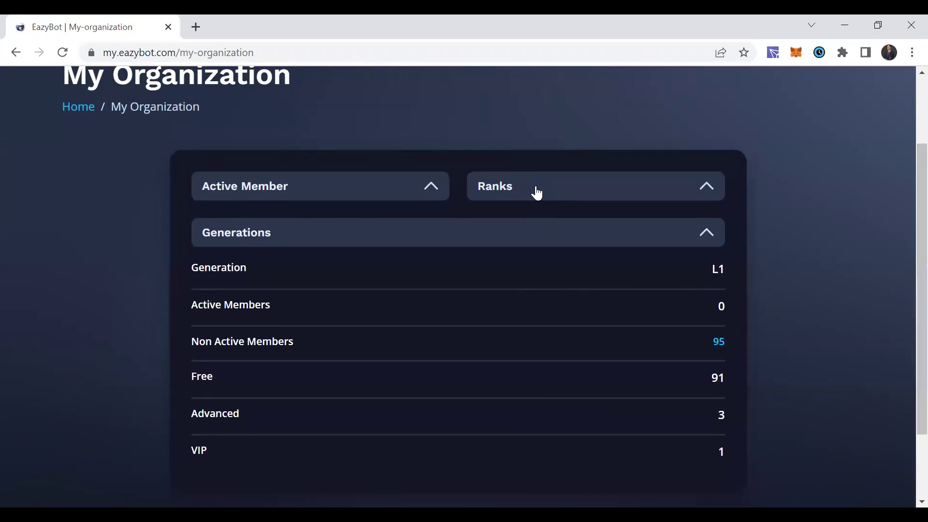
# - Expand the Active Member section, check the non-active member total across 20 generations, and collapse it again
pyautogui.click(366, 193)
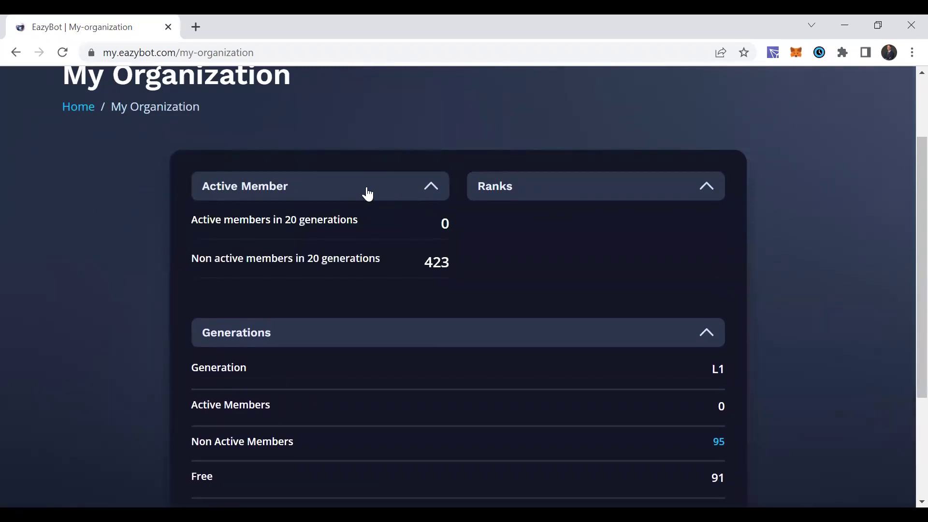
pyautogui.moveTo(425, 265); pyautogui.dragTo(449, 271)
pyautogui.click(379, 193)
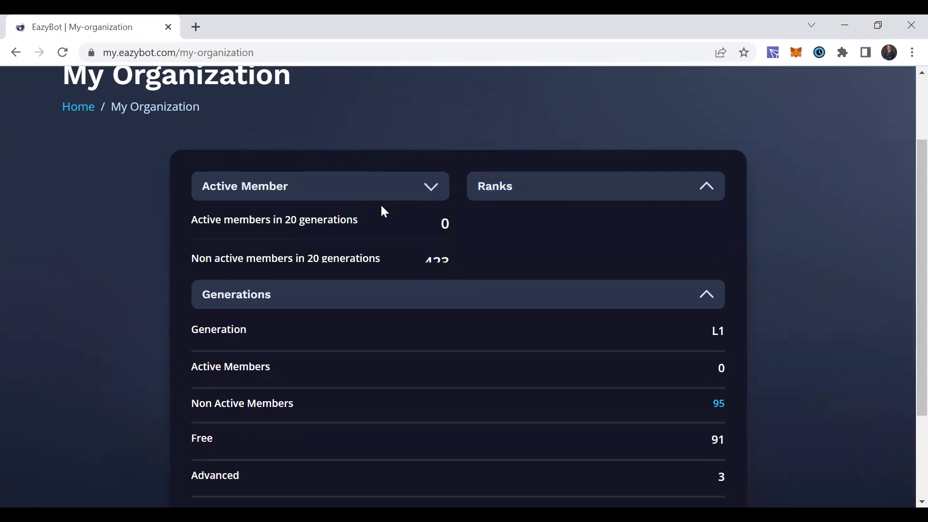
# - Switch the Generations breakdown to L2 to view its member counts
pyautogui.click(333, 240)
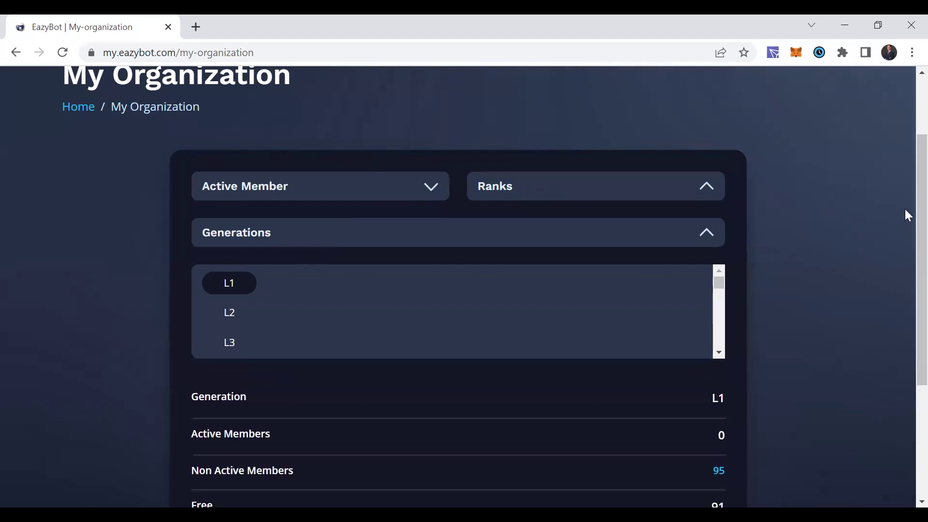
pyautogui.scroll(-2, 908, 239)
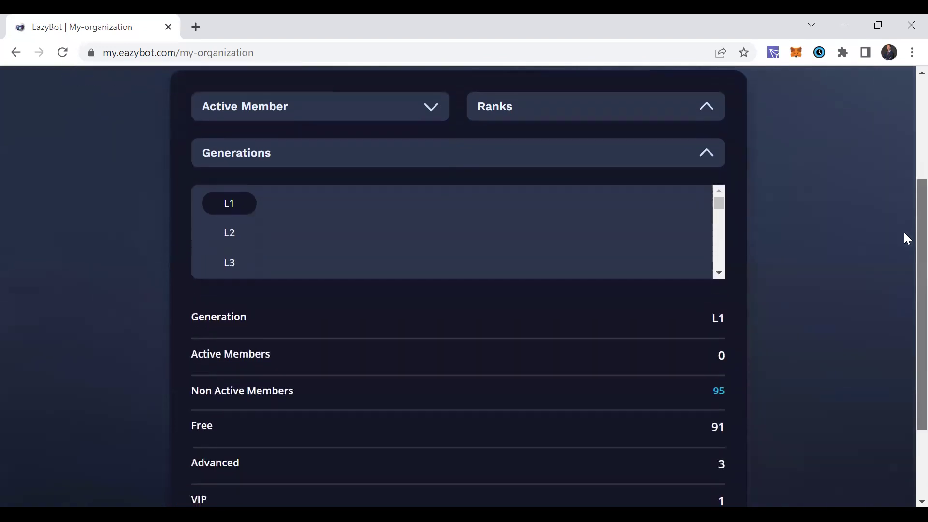
pyautogui.click(236, 235)
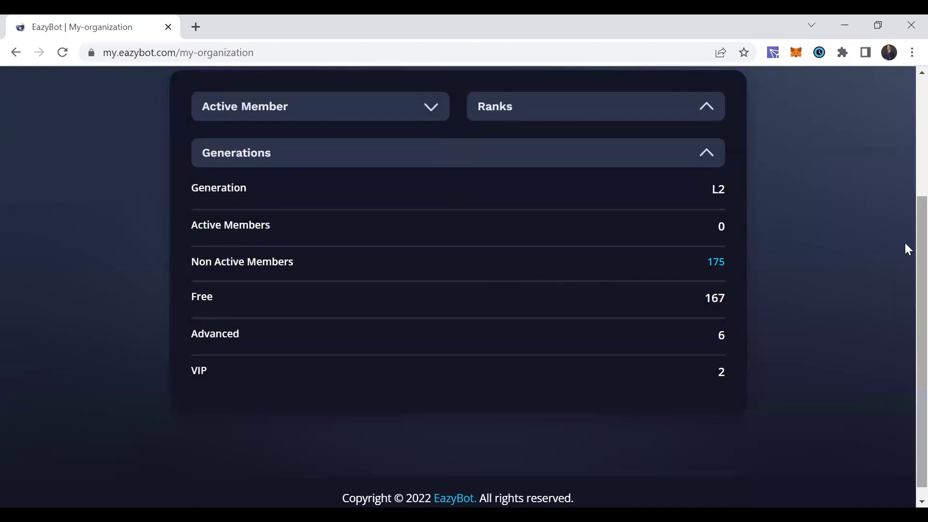
# - Show the member counts for generation L3
pyautogui.scroll(1, 906, 263)
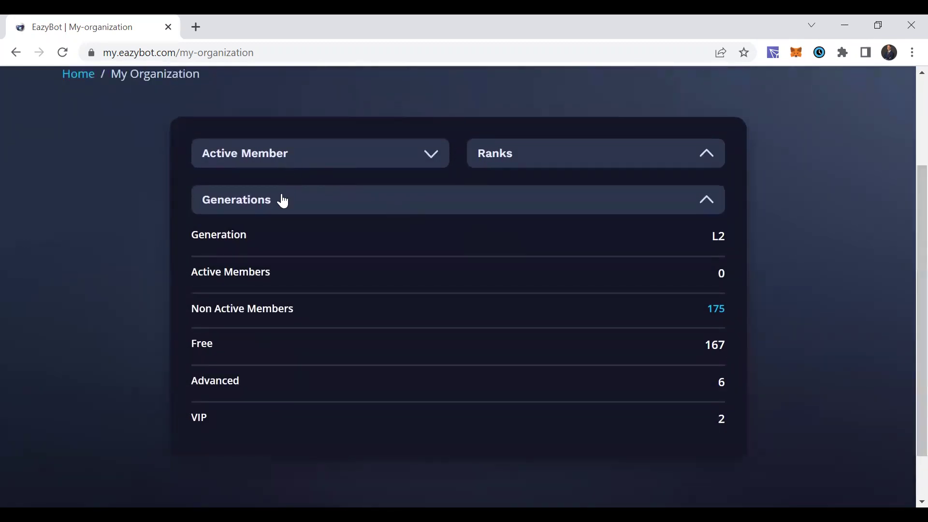
pyautogui.click(284, 201)
pyautogui.click(228, 310)
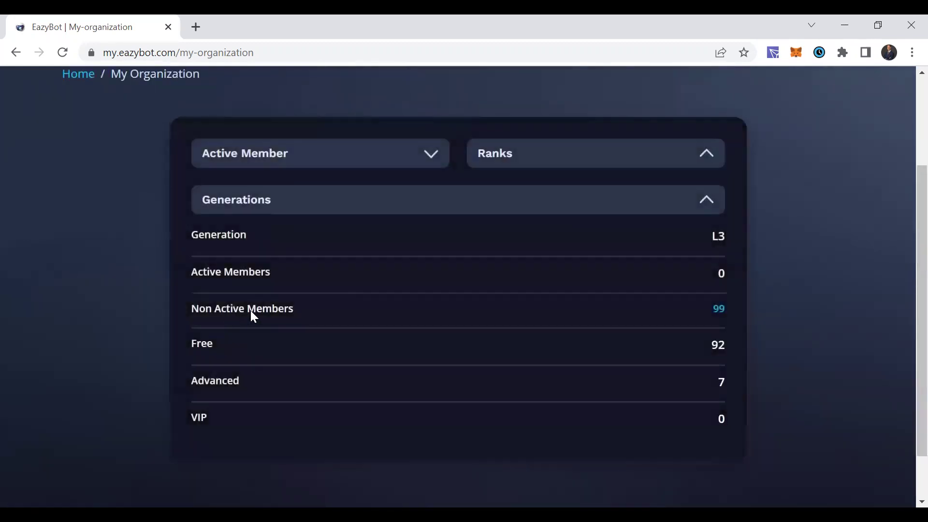
# - Show the member counts for generation L4
pyautogui.click(278, 202)
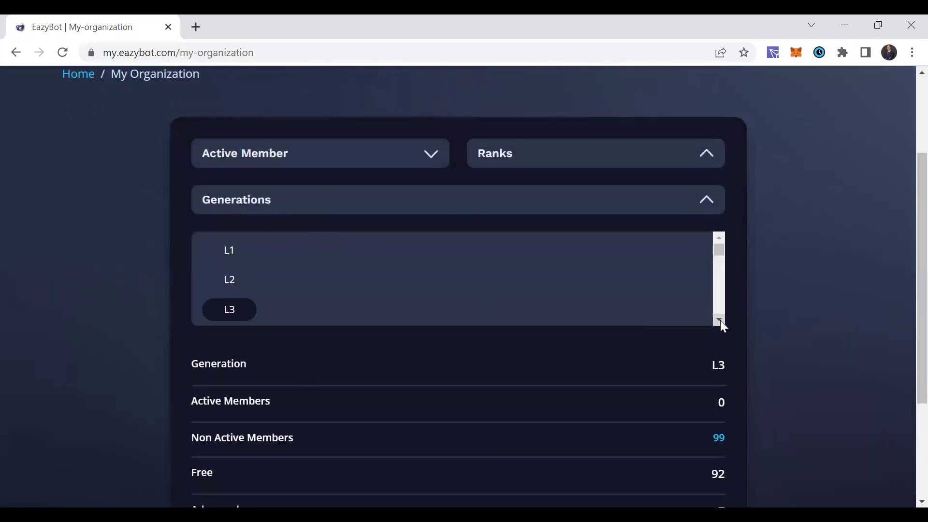
pyautogui.click(721, 320)
pyautogui.click(234, 312)
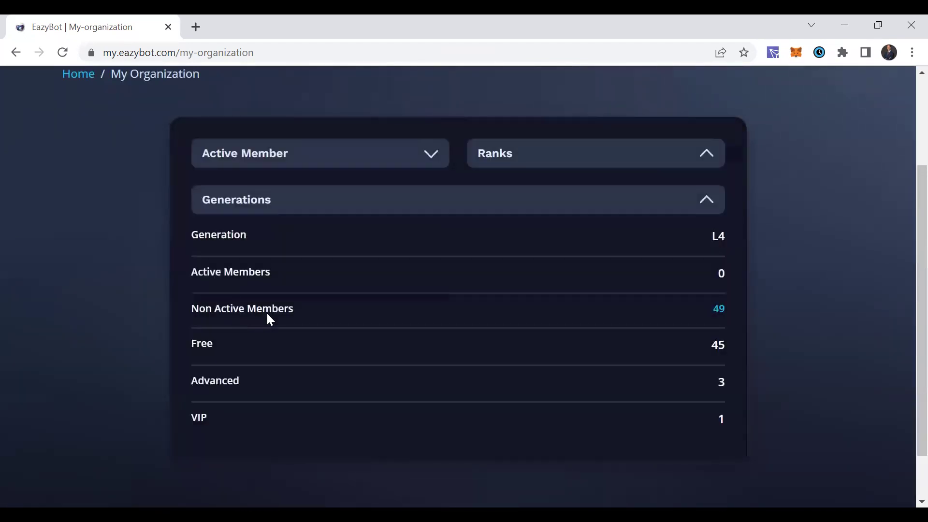
# - Select generation L5 to view its member breakdown
pyautogui.click(253, 203)
pyautogui.click(720, 321)
pyautogui.click(720, 322)
pyautogui.click(230, 309)
# - Select generation L6 to view its member breakdown
pyautogui.click(373, 207)
pyautogui.click(719, 321)
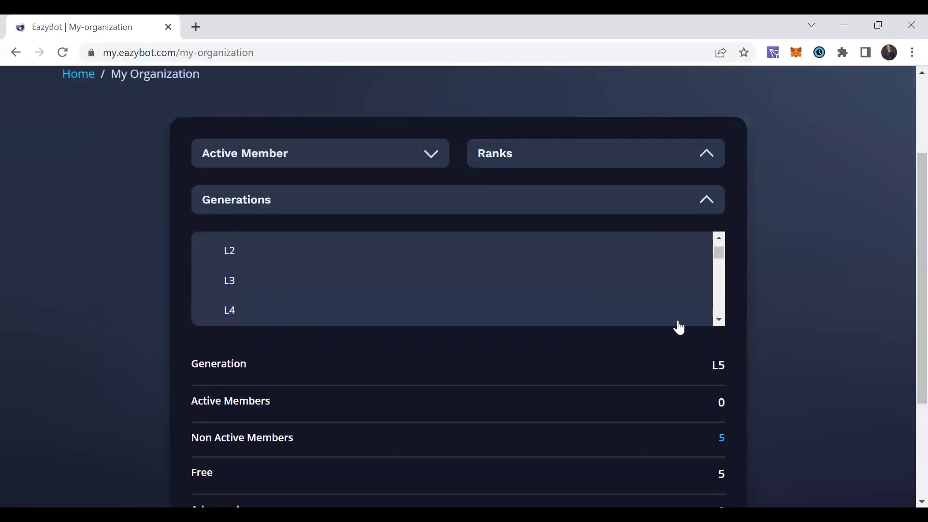
pyautogui.click(720, 322)
pyautogui.click(720, 322)
pyautogui.click(241, 313)
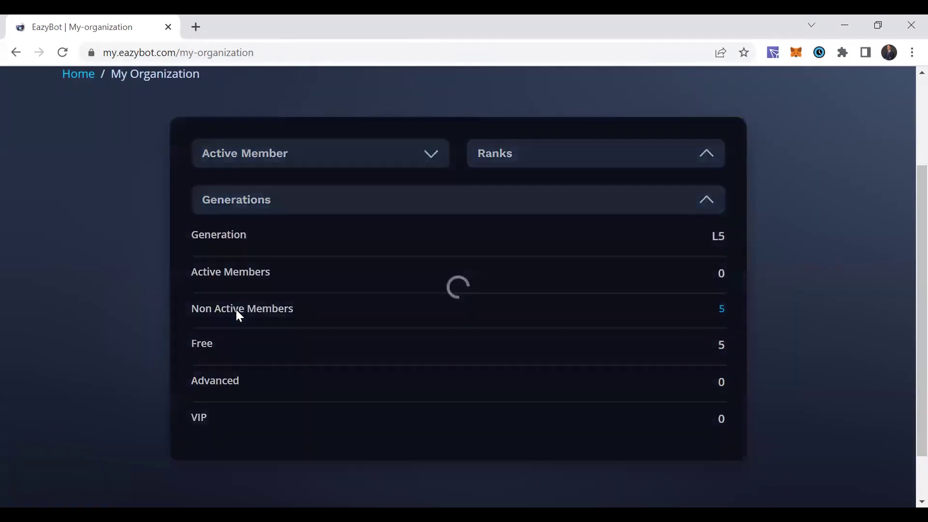
# - Return the Generations breakdown from L6 to L5
pyautogui.click(275, 208)
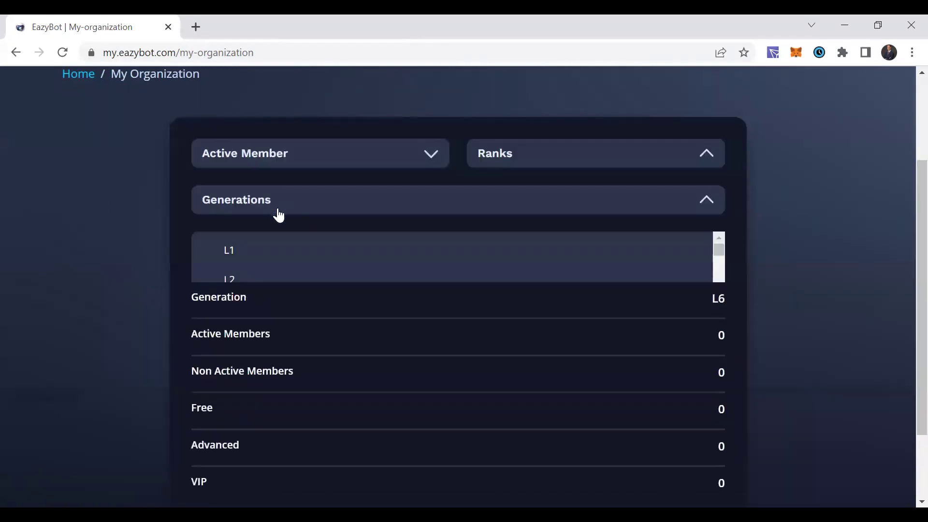
pyautogui.moveTo(724, 253)
pyautogui.mouseDown()
pyautogui.moveTo(723, 316)
pyautogui.moveTo(727, 260)
pyautogui.mouseUp()
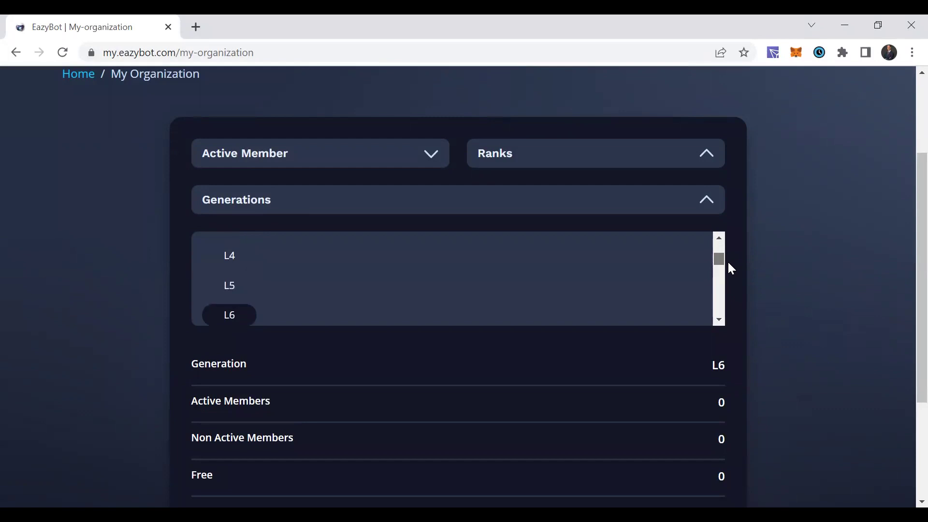
pyautogui.click(236, 288)
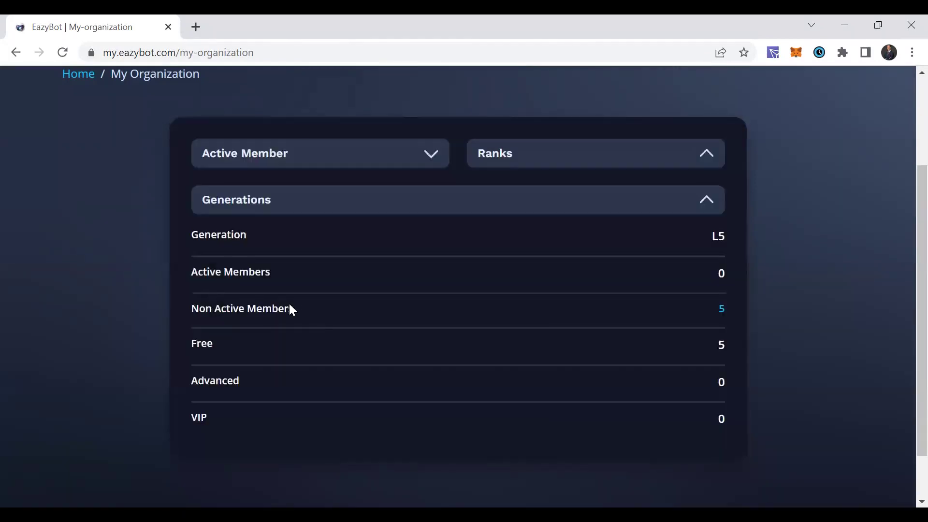
# - Set the Generations breakdown back to L1 and review its member counts
pyautogui.scroll(2, 906, 242)
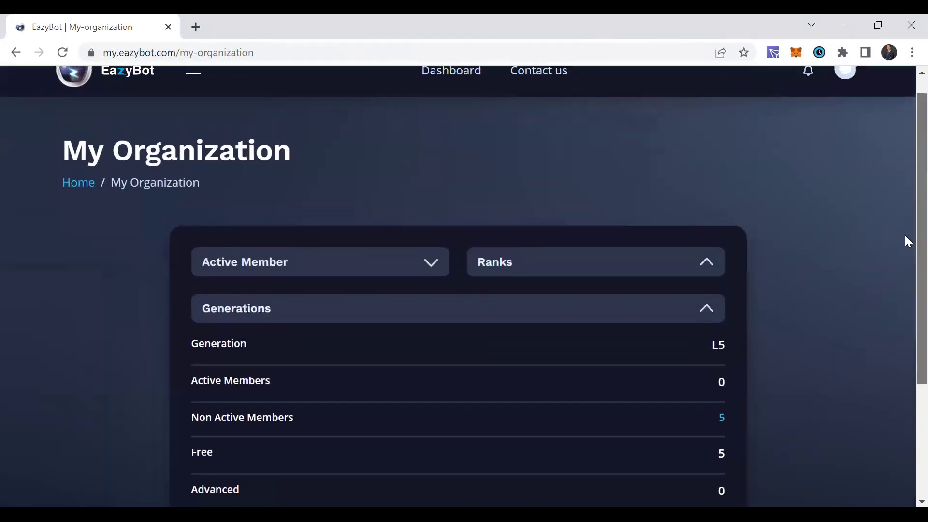
pyautogui.scroll(-3, 906, 225)
pyautogui.scroll(3, 907, 261)
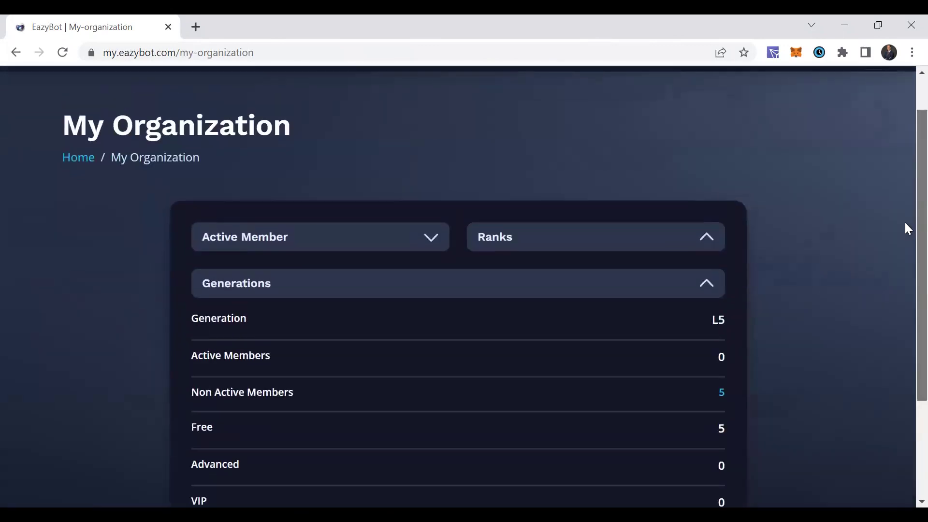
pyautogui.scroll(1, 908, 240)
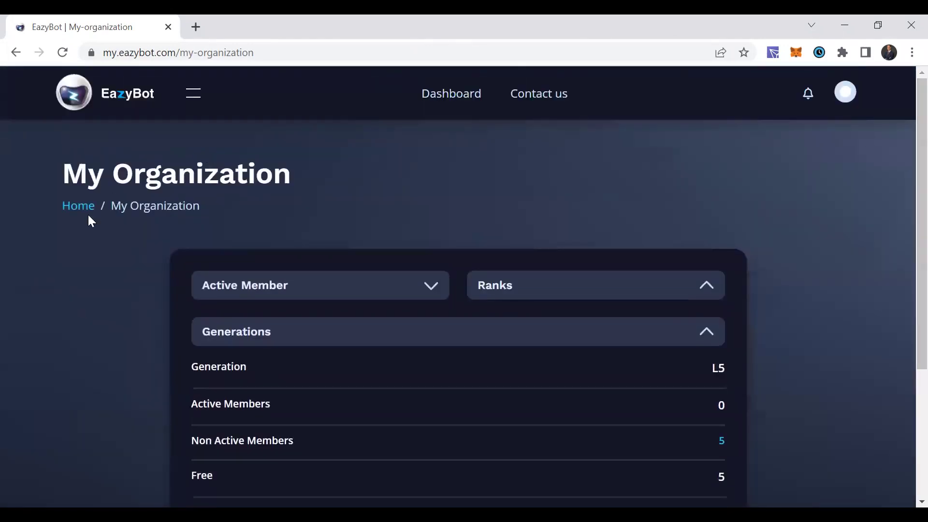
pyautogui.click(256, 338)
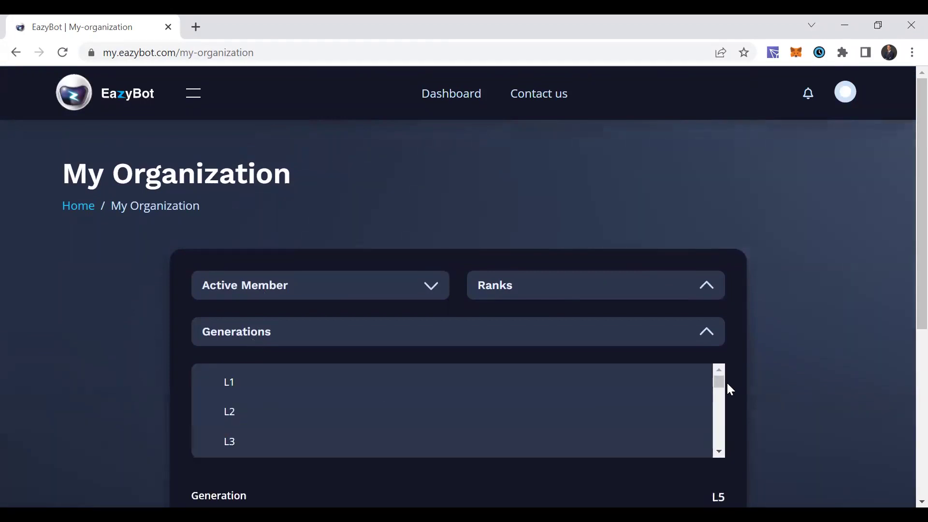
pyautogui.click(237, 381)
pyautogui.scroll(-3, 905, 288)
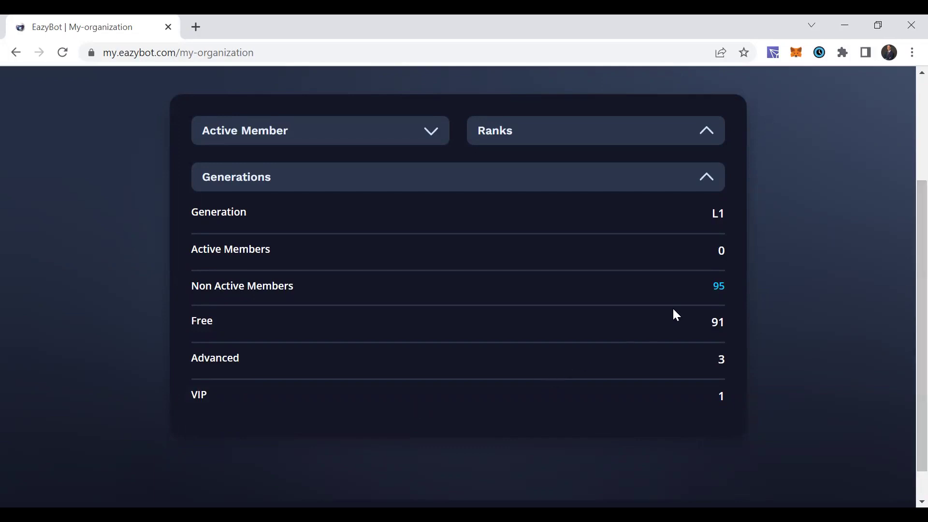
# - Expand the Active Member section and compare the non-active total over 20 generations with the L1 non-active count
pyautogui.scroll(1, 327, 224)
pyautogui.click(298, 183)
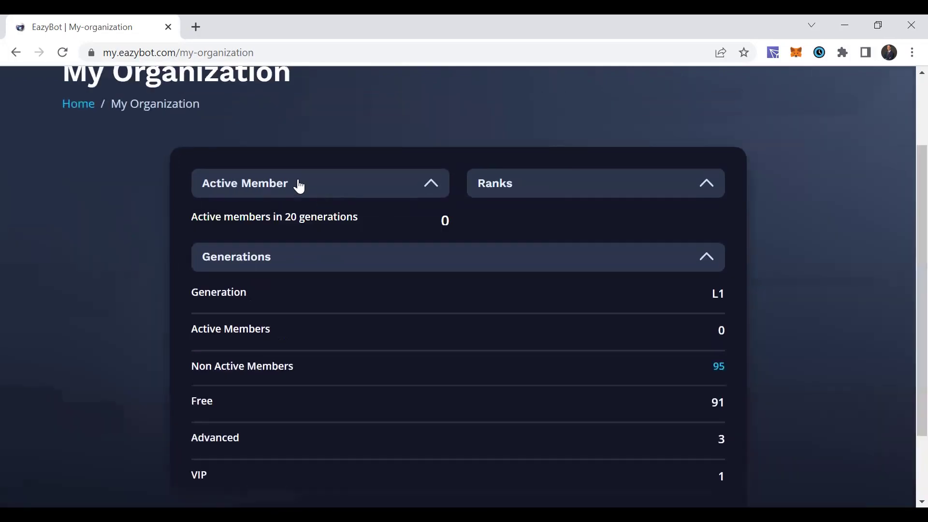
pyautogui.doubleClick(456, 261)
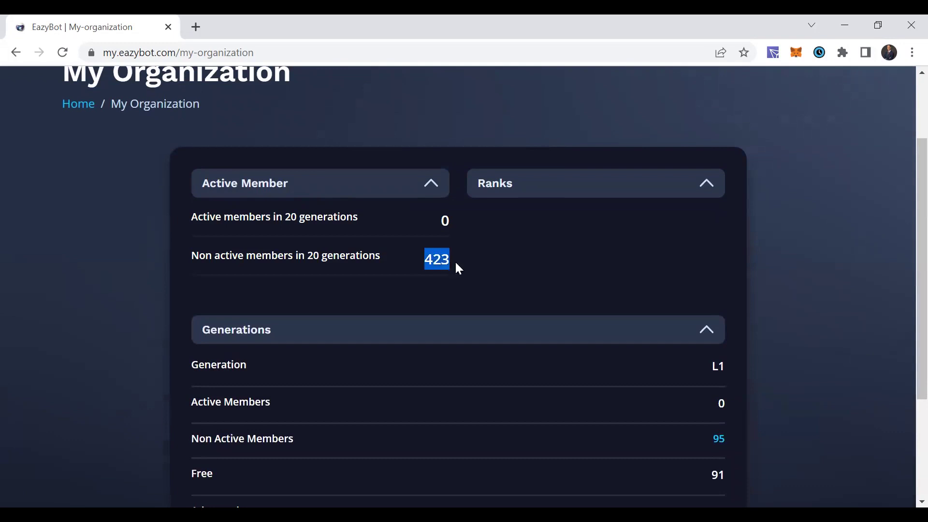
pyautogui.scroll(-3, 645, 410)
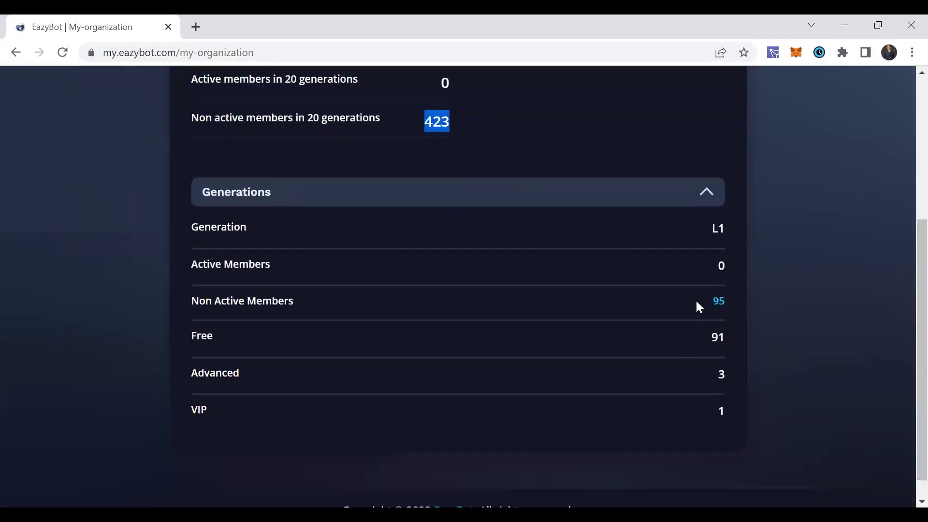
pyautogui.doubleClick(719, 301)
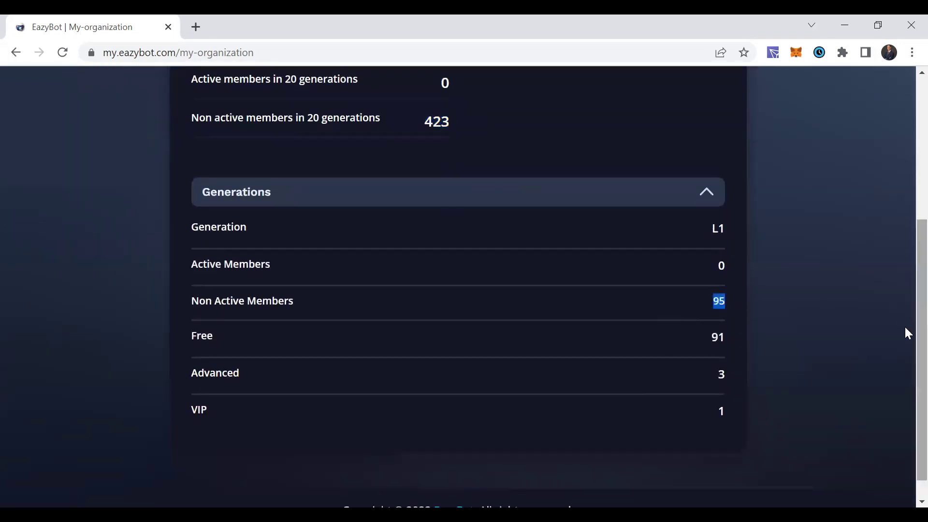
pyautogui.scroll(3, 905, 290)
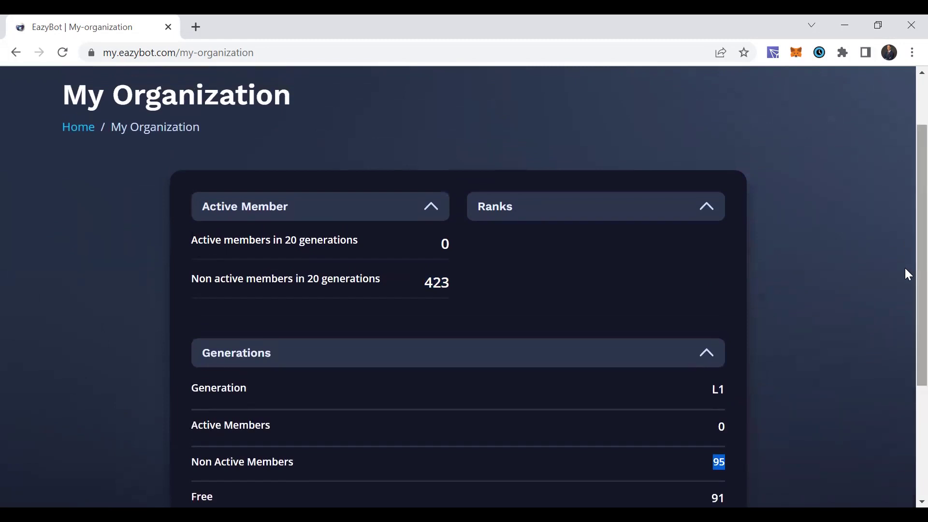
# - Review the L1 generation's Free, Advanced and VIP member breakdown alongside the 20-generation member totals
pyautogui.scroll(-1, 906, 269)
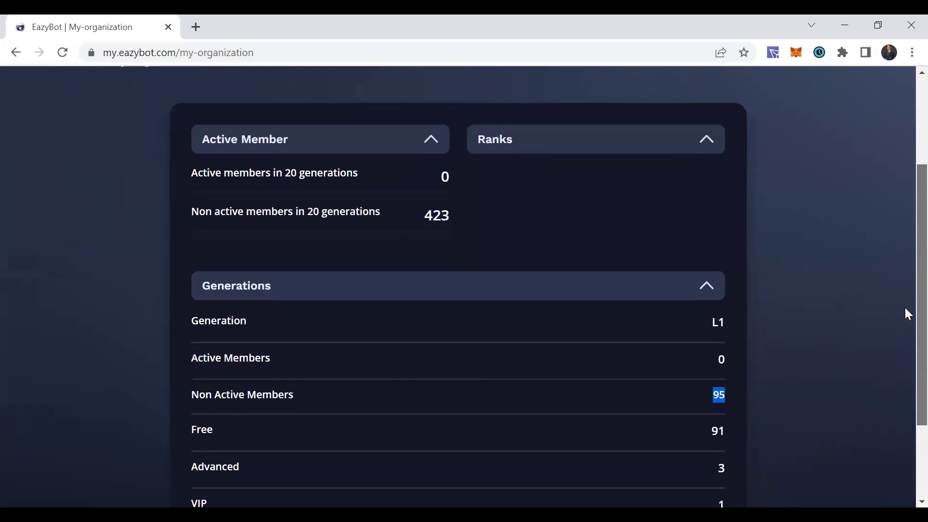
pyautogui.scroll(-1, 907, 319)
pyautogui.scroll(-1, 906, 316)
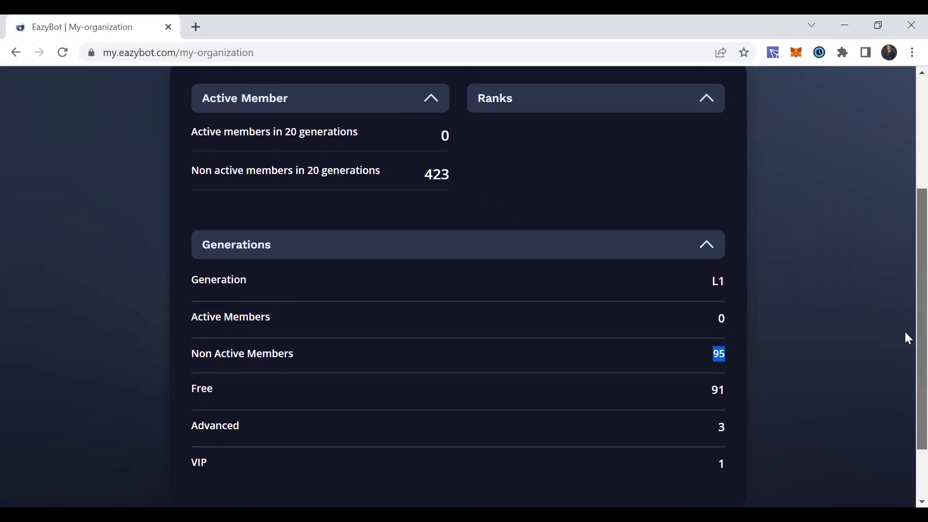
pyautogui.scroll(4, 906, 334)
pyautogui.scroll(-1, 906, 273)
pyautogui.scroll(-1, 908, 291)
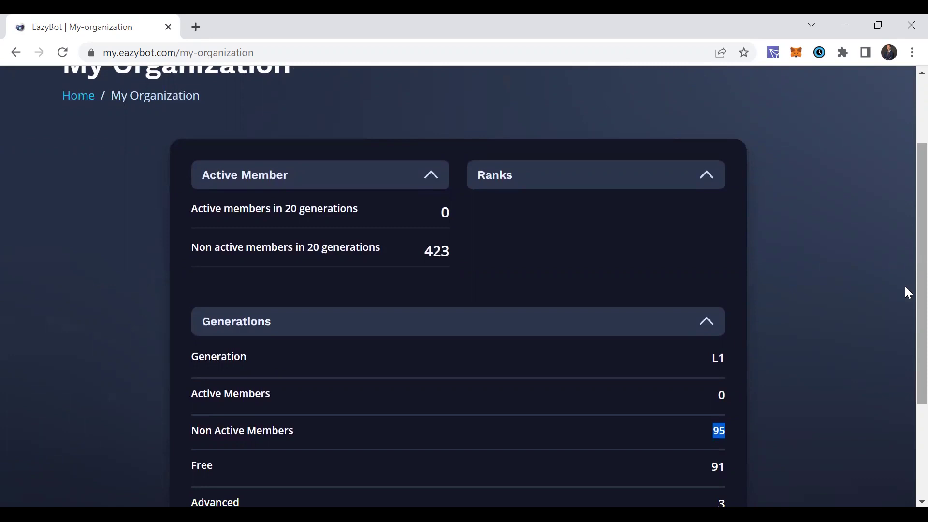
pyautogui.scroll(2, 907, 334)
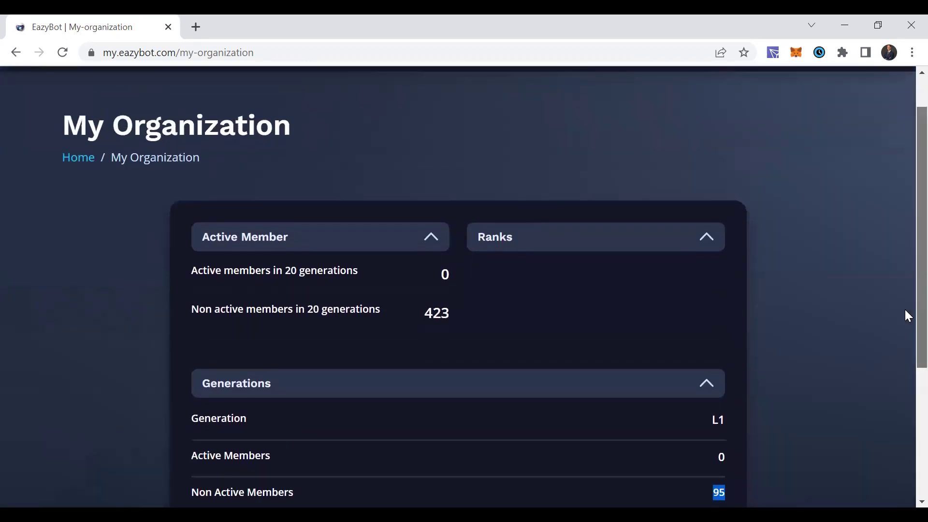
# - Go back to the dashboard, open the subscription upgrade packages and check the available balance
pyautogui.click(79, 161)
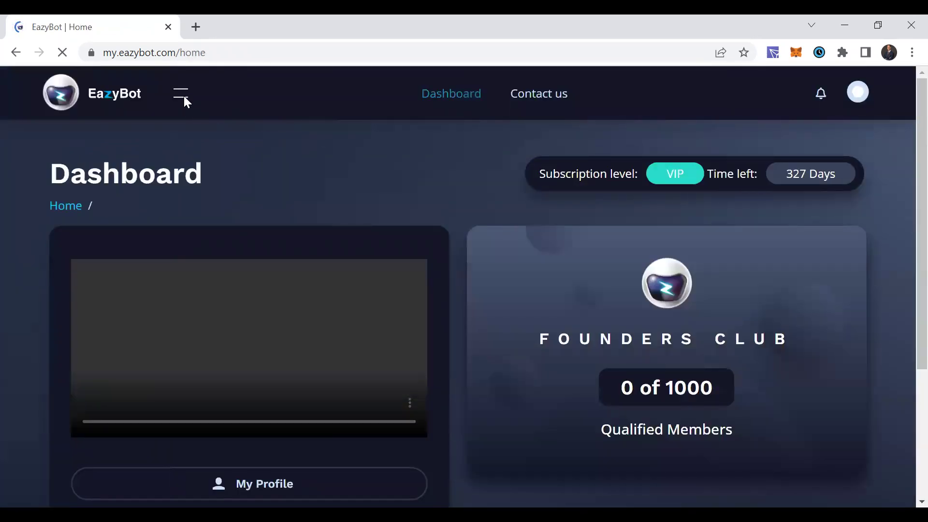
pyautogui.click(184, 96)
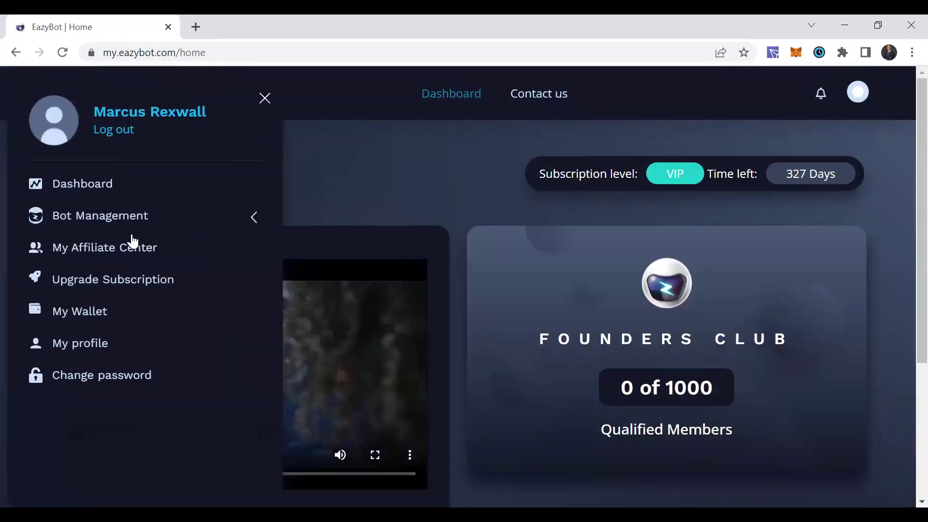
pyautogui.click(131, 286)
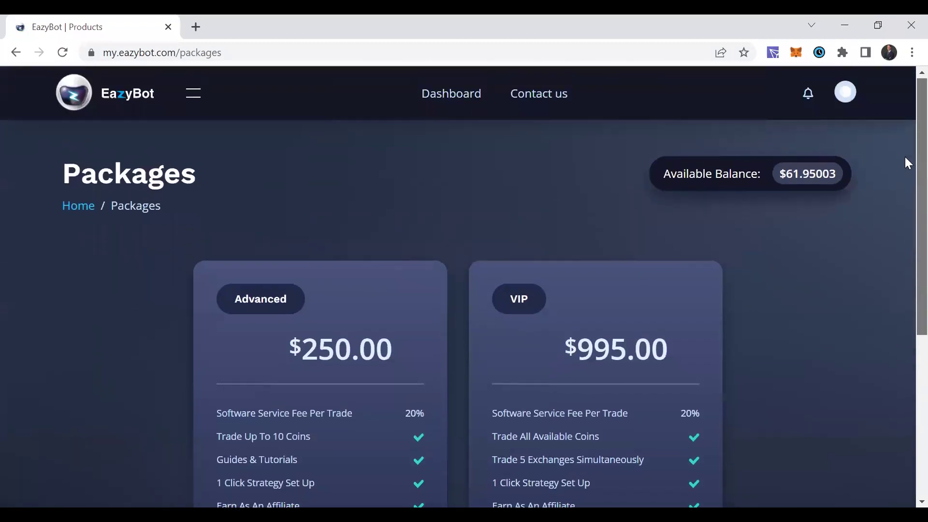
pyautogui.tripleClick(822, 192)
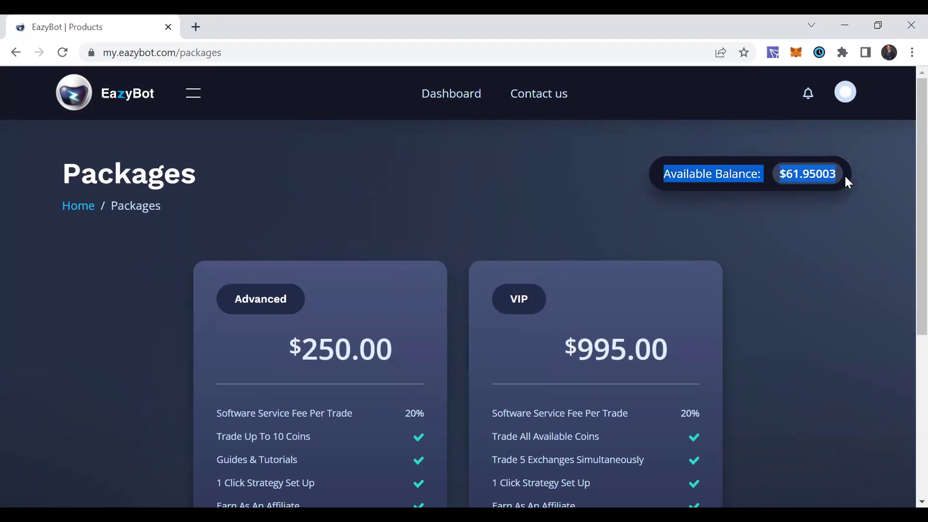
pyautogui.click(878, 162)
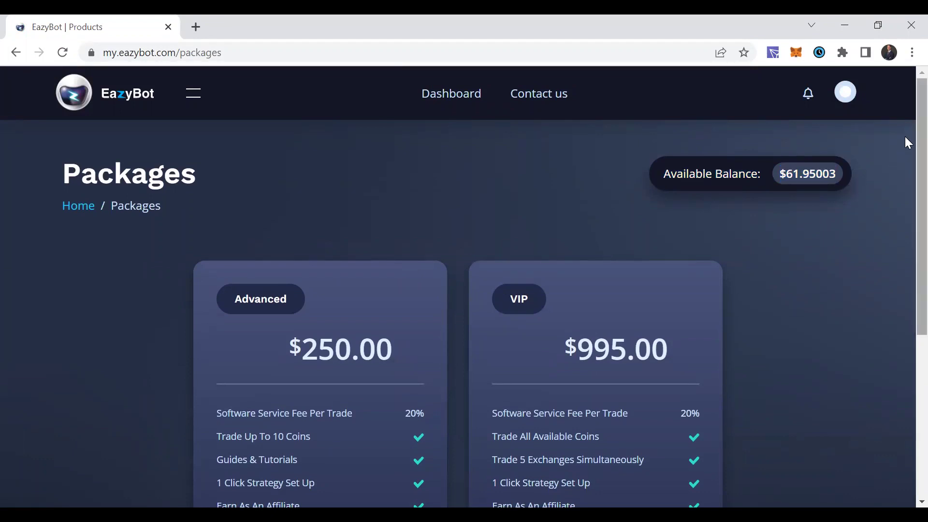
# - Compare the prices of the Advanced and VIP packages by highlighting each amount
pyautogui.scroll(-1, 906, 160)
pyautogui.scroll(-3, 908, 185)
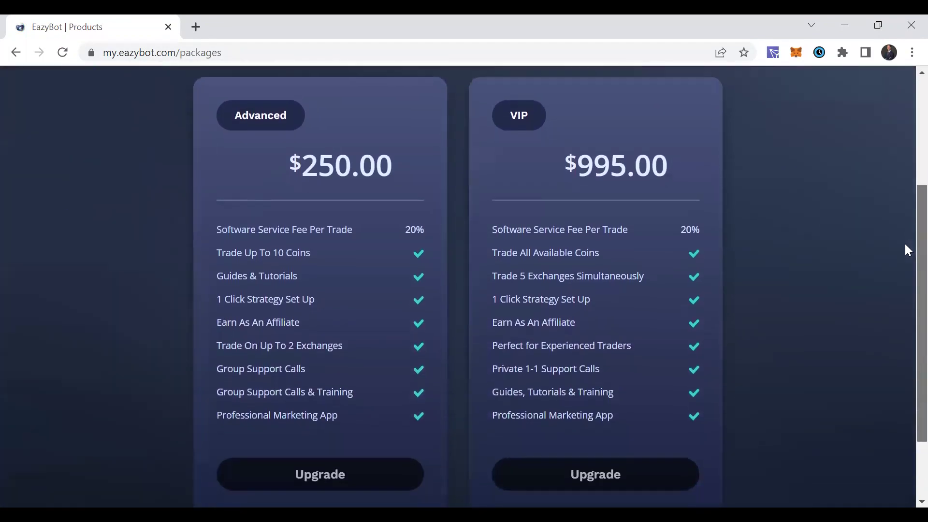
pyautogui.moveTo(280, 161); pyautogui.dragTo(400, 166)
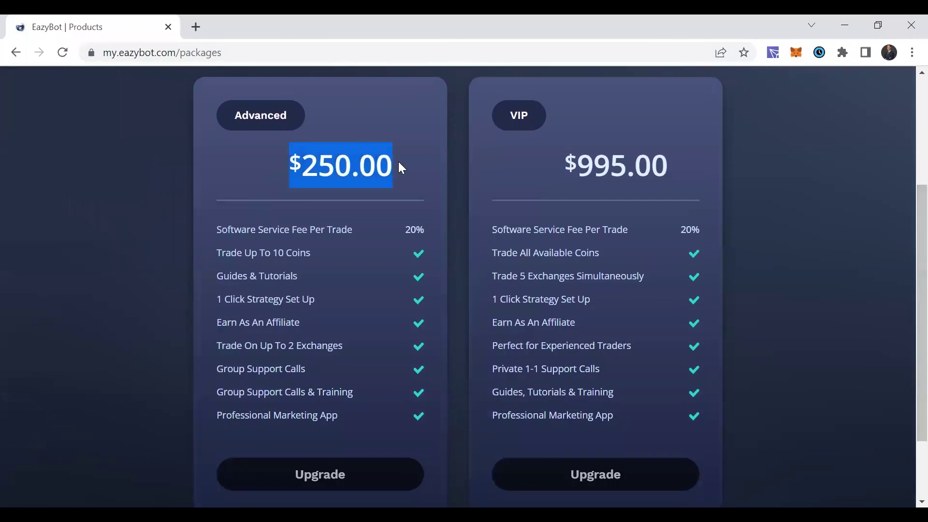
pyautogui.click(402, 168)
pyautogui.moveTo(561, 166); pyautogui.dragTo(681, 176)
pyautogui.click(683, 175)
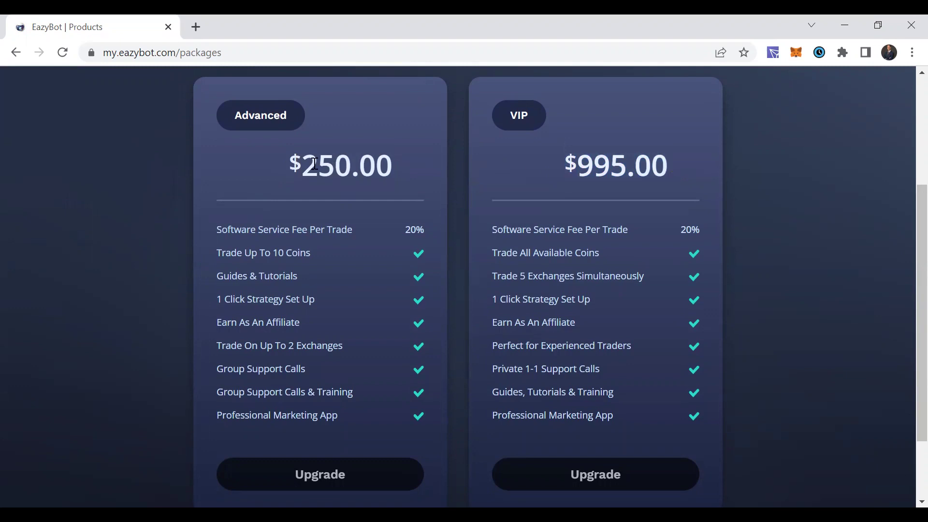
pyautogui.moveTo(308, 165); pyautogui.dragTo(356, 160)
pyautogui.click(356, 161)
pyautogui.doubleClick(357, 157)
pyautogui.moveTo(569, 169); pyautogui.dragTo(658, 166)
# - Review the feature lists and upgrade options of both packages, then return to the available balance
pyautogui.scroll(-2, 906, 290)
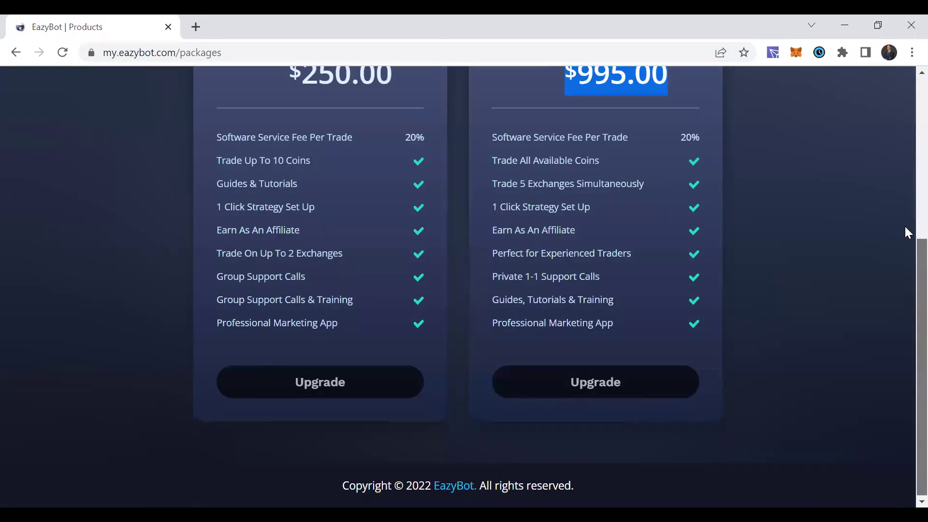
pyautogui.scroll(4, 905, 270)
pyautogui.scroll(1, 907, 179)
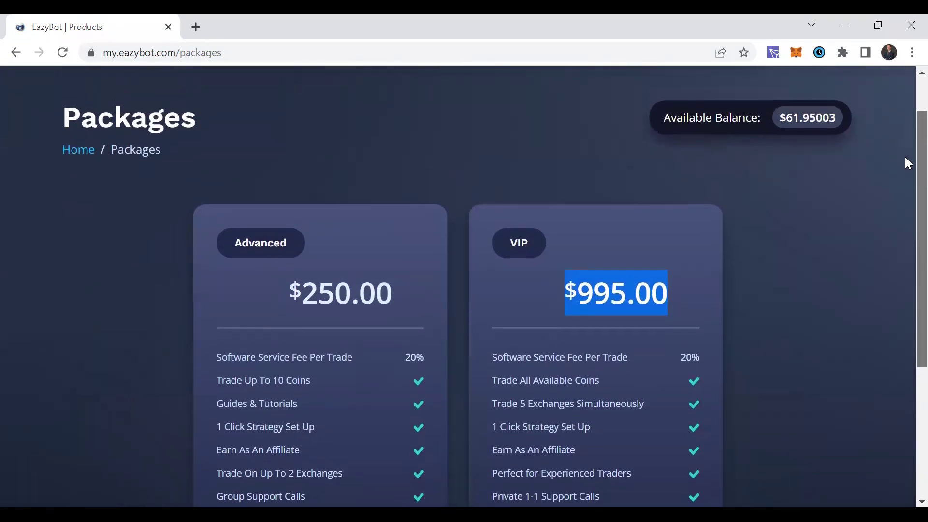
pyautogui.scroll(-1, 905, 159)
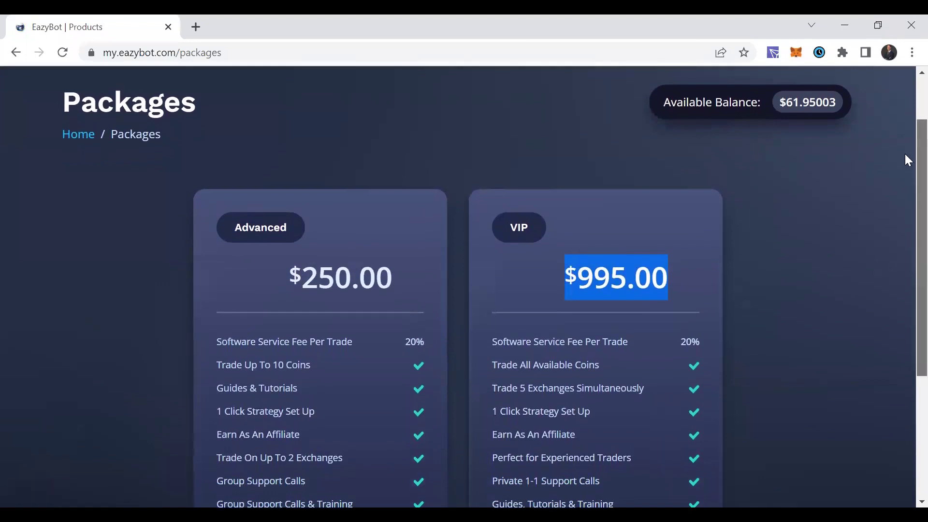
pyautogui.scroll(2, 905, 156)
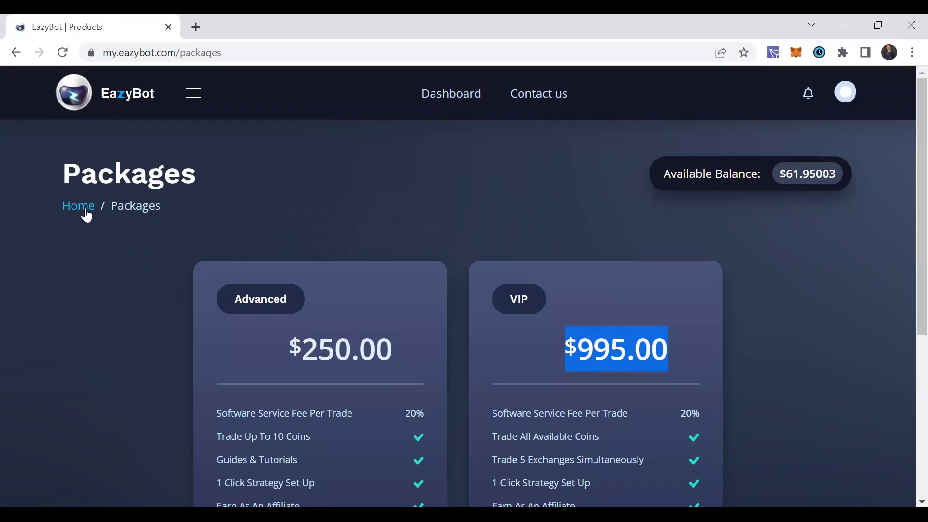
# - Open My Wallet and review the current balance, deposit and withdrawal options, and full transaction history
pyautogui.click(193, 96)
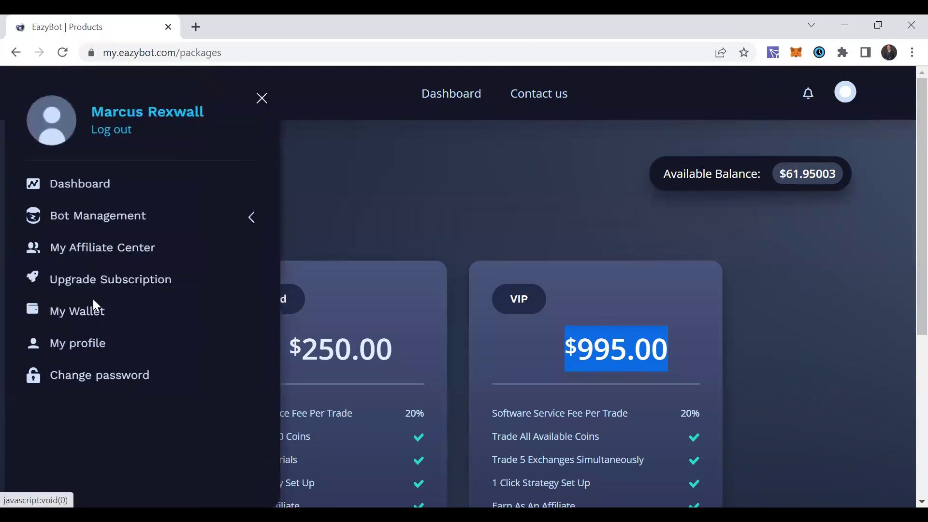
pyautogui.click(88, 313)
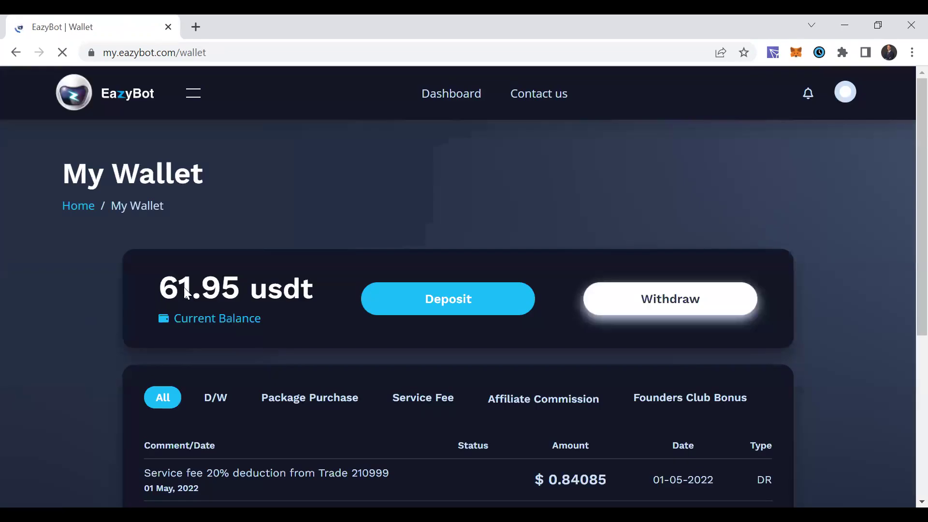
pyautogui.scroll(-3, 908, 173)
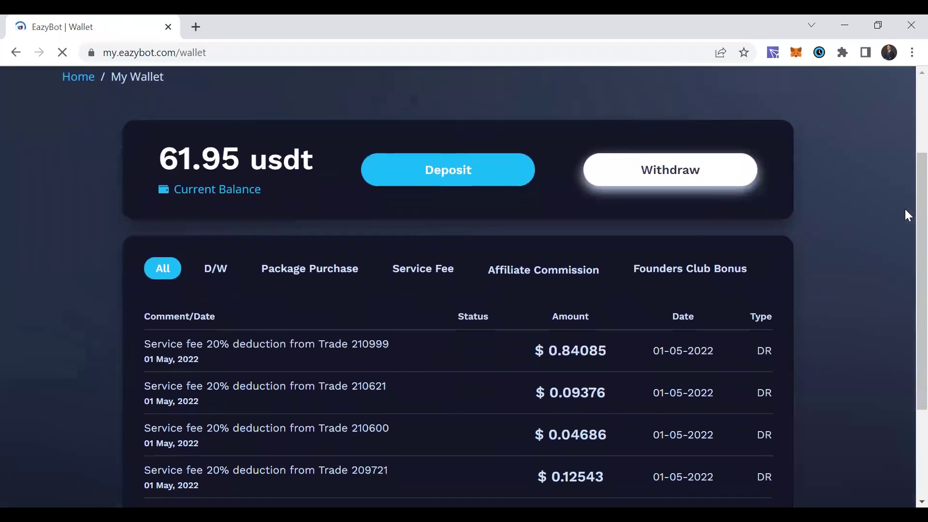
pyautogui.scroll(-3, 905, 236)
pyautogui.scroll(5, 905, 252)
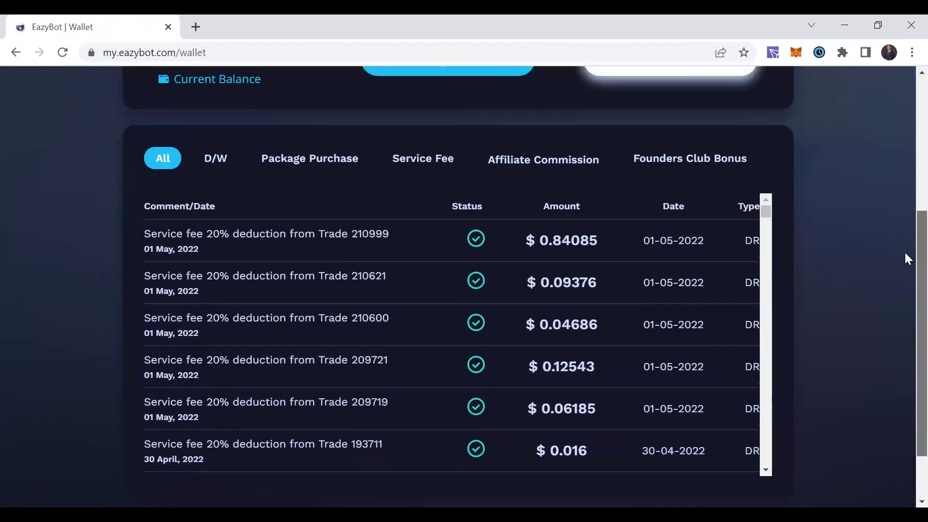
pyautogui.scroll(-1, 908, 194)
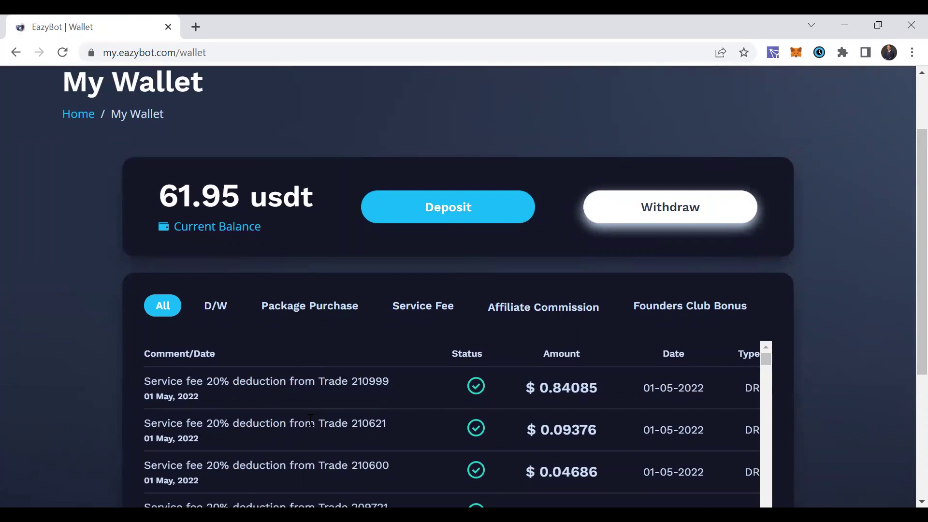
# - Return to the dashboard and open the bots page under Bot Management
pyautogui.click(88, 114)
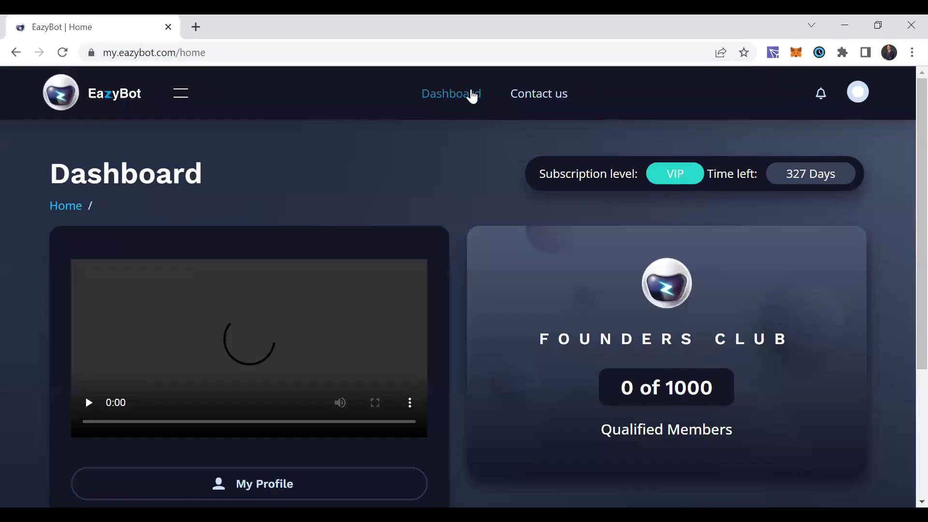
pyautogui.click(183, 95)
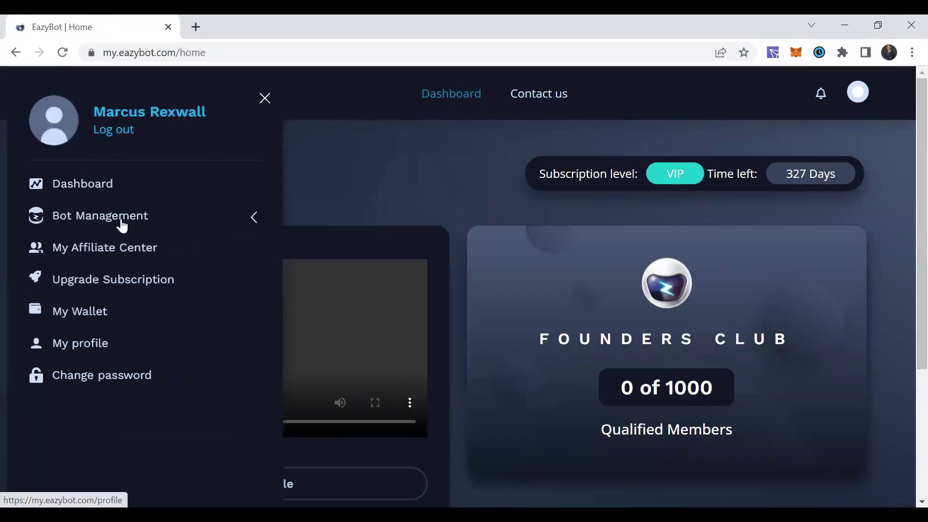
pyautogui.click(72, 274)
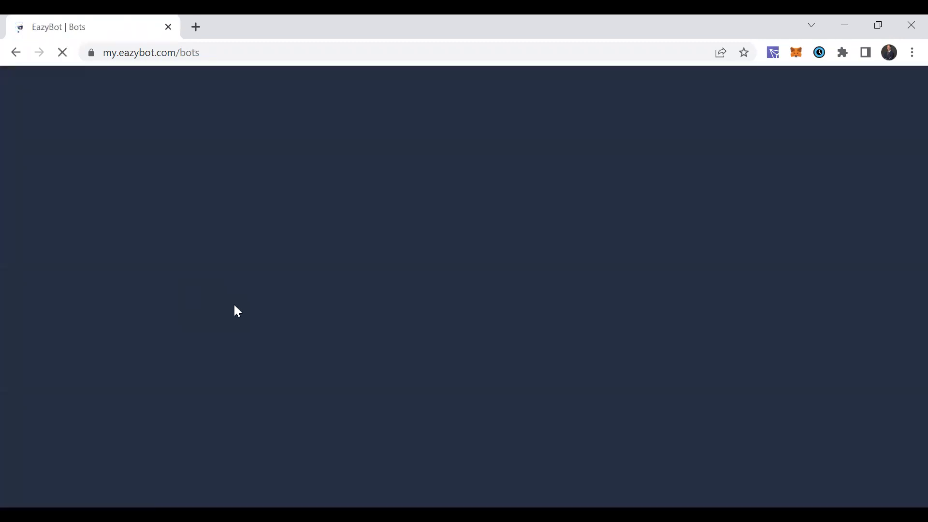